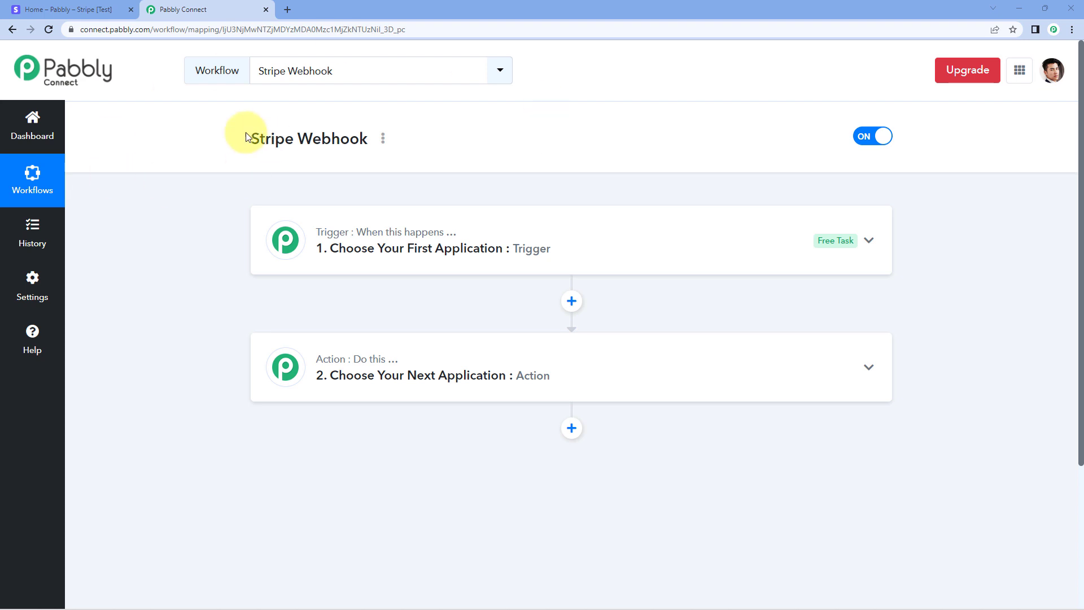
Scroll down the Stripe Webhook workflow to reach its trigger step.
{"action": "scroll", "coordinate": [265, 169], "scroll_direction": "down", "scroll_amount": 2}
Search for Stripe and pick it as the trigger app.
{"action": "left_click", "coordinate": [464, 109]}
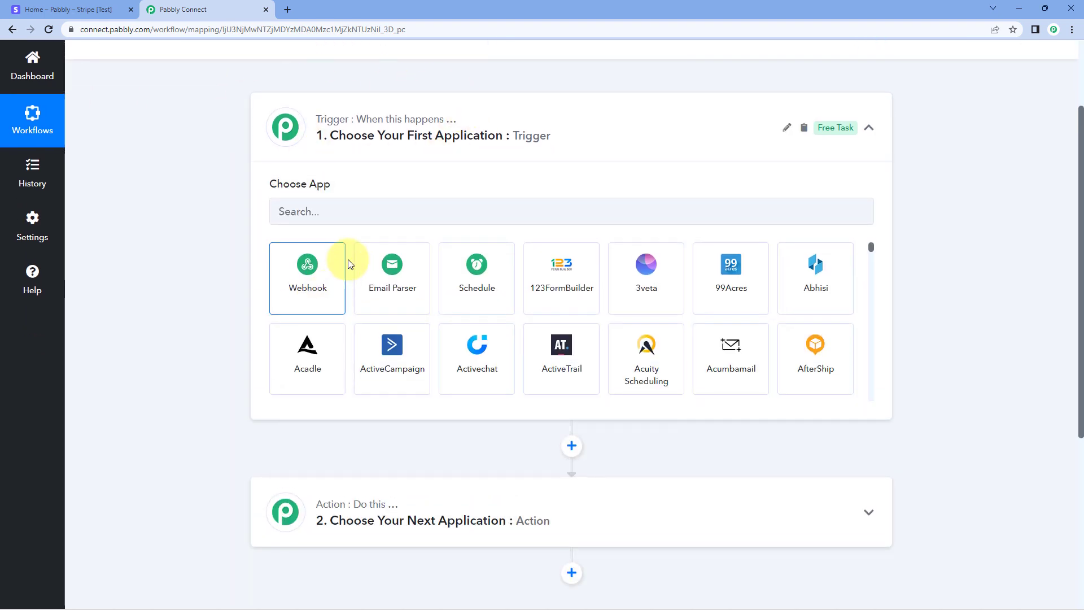
{"action": "left_click", "coordinate": [351, 218]}
{"action": "type", "text": "Stripe"}
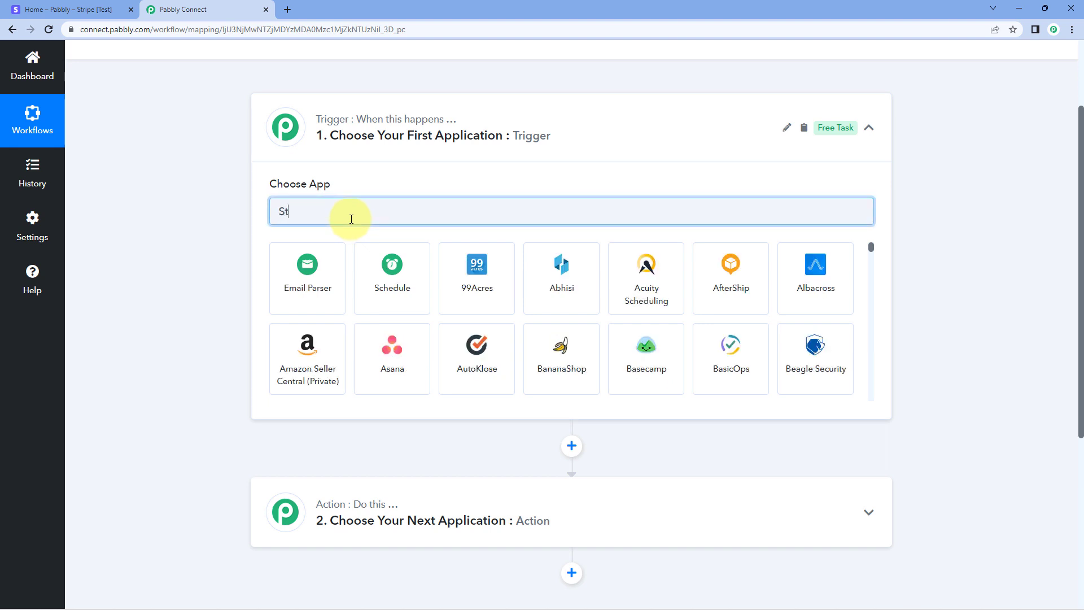
{"action": "left_click", "coordinate": [338, 279]}
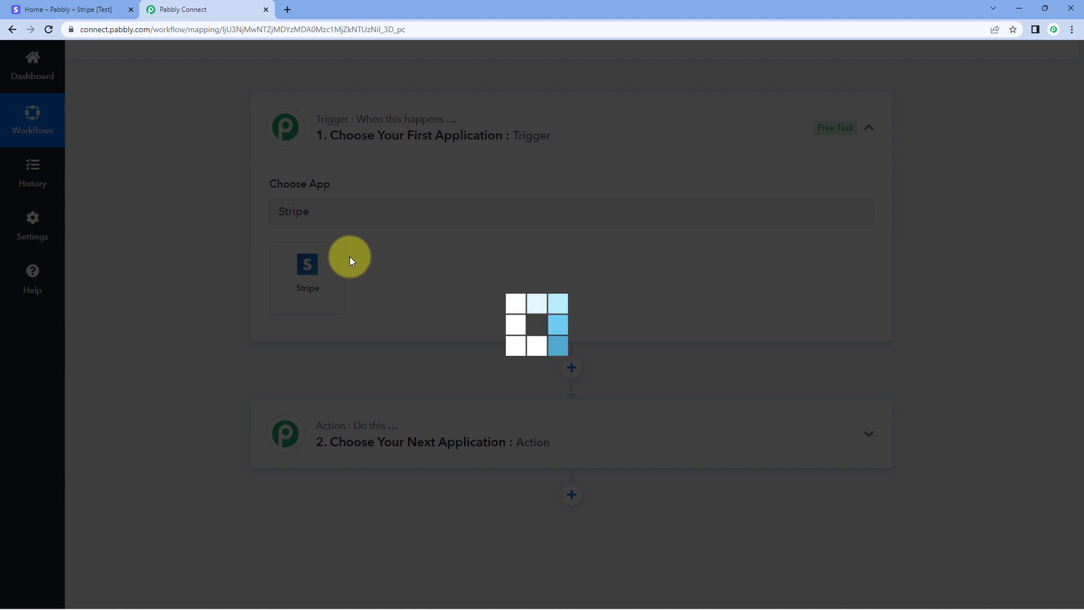
Set the trigger event to New Charge, copy its webhook URL and start capturing the response.
{"action": "scroll", "coordinate": [214, 226], "scroll_direction": "down", "scroll_amount": 2}
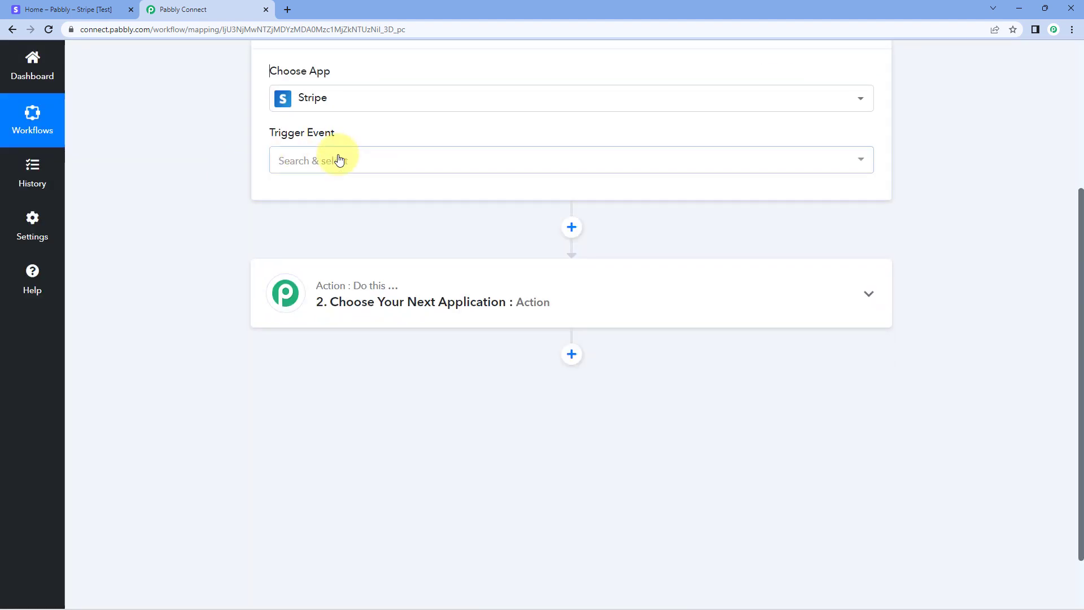
{"action": "left_click", "coordinate": [348, 161]}
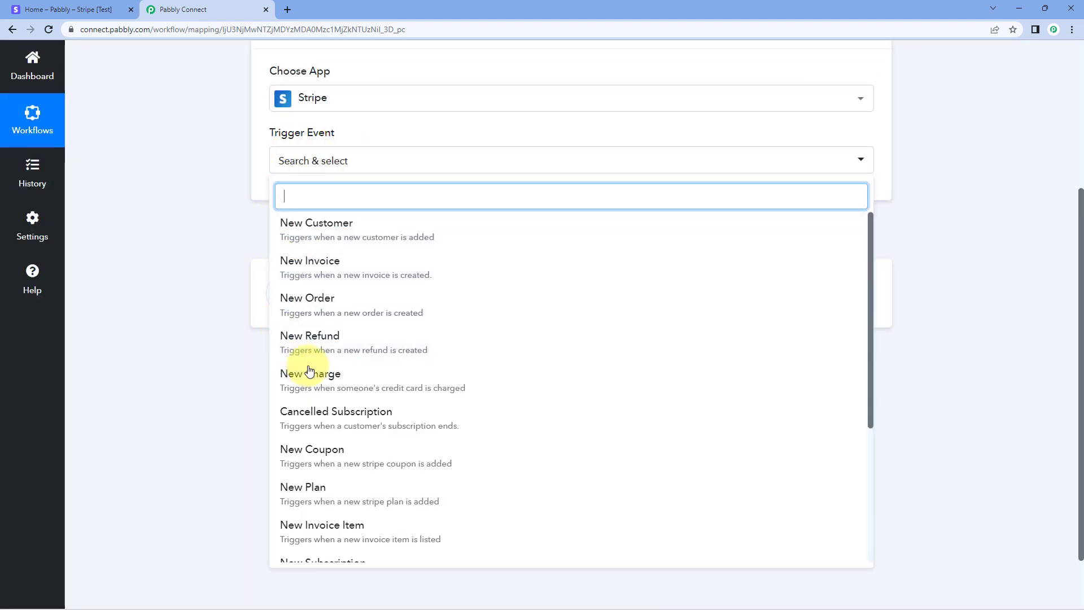
{"action": "left_click", "coordinate": [334, 376]}
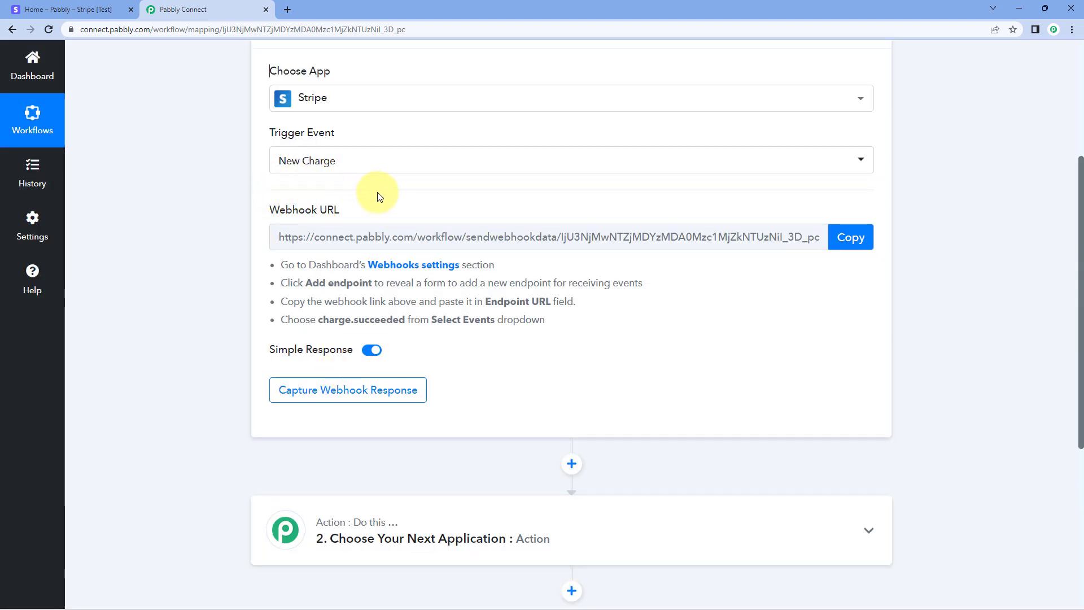
{"action": "left_click", "coordinate": [850, 237]}
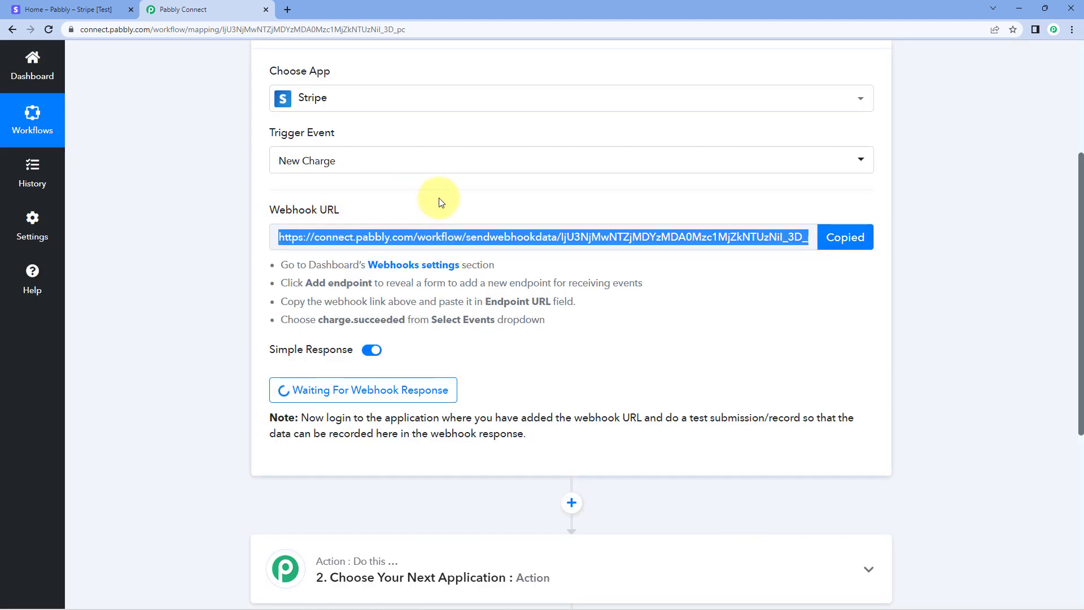
{"action": "left_click", "coordinate": [79, 7]}
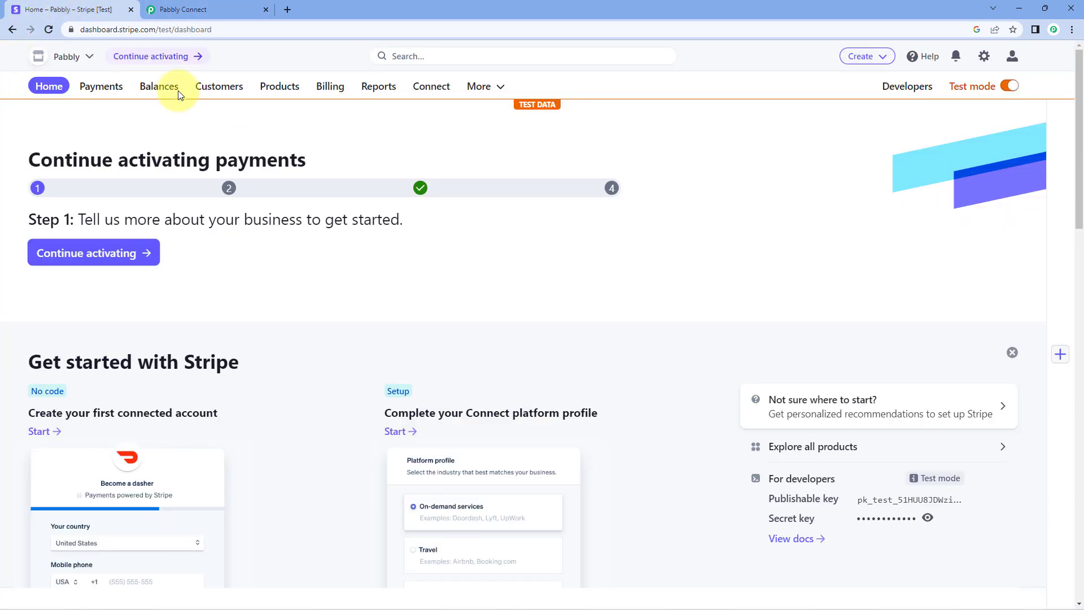
Start a new webhook endpoint under Developers > Webhooks with the pasted Pabbly URL.
{"action": "left_click", "coordinate": [887, 86]}
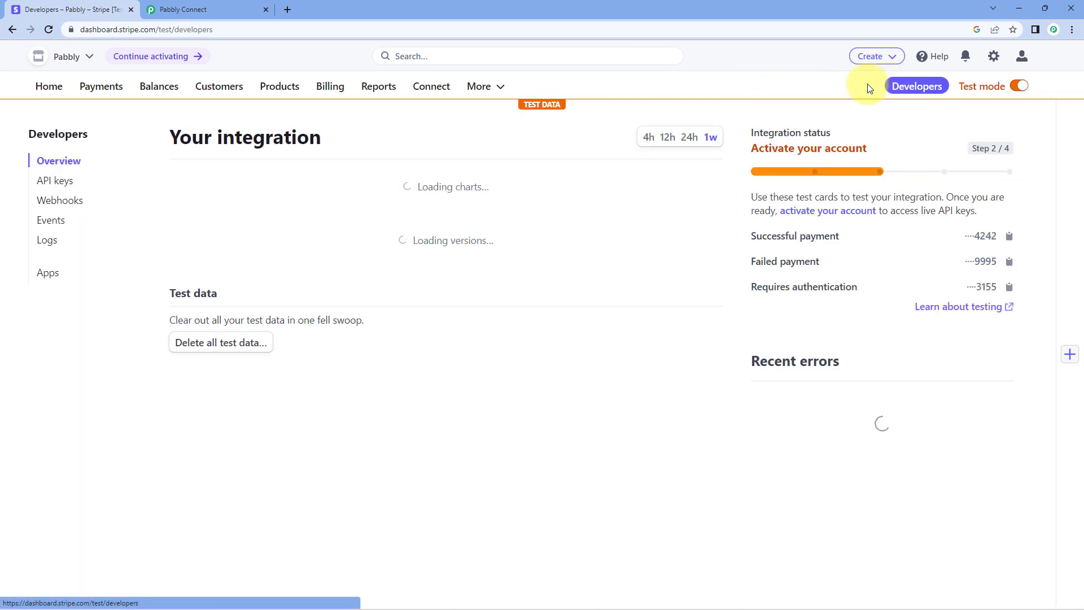
{"action": "left_click", "coordinate": [71, 204]}
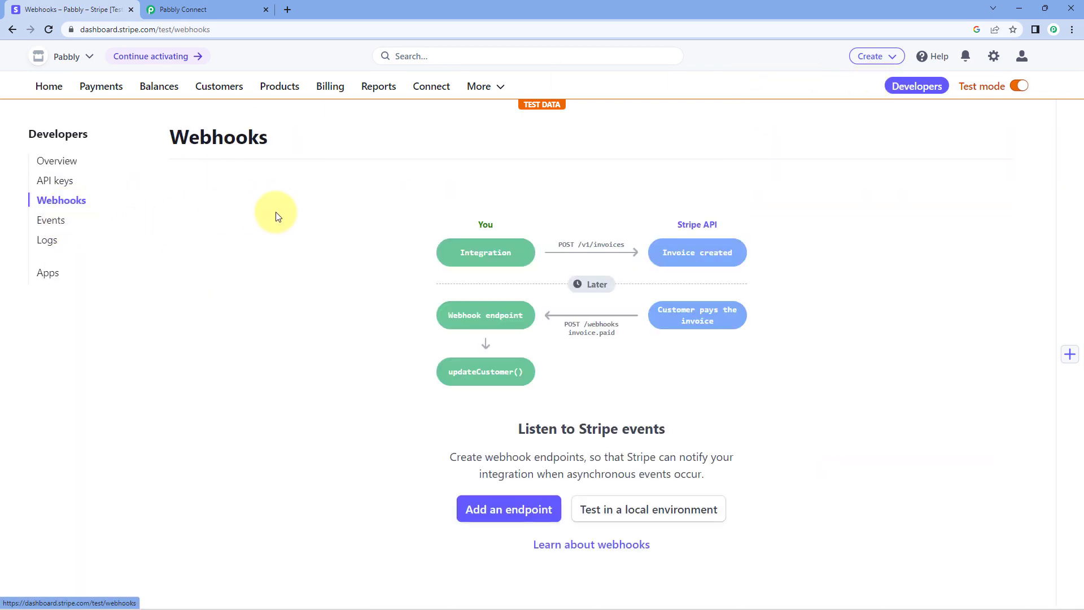
{"action": "left_click", "coordinate": [518, 515]}
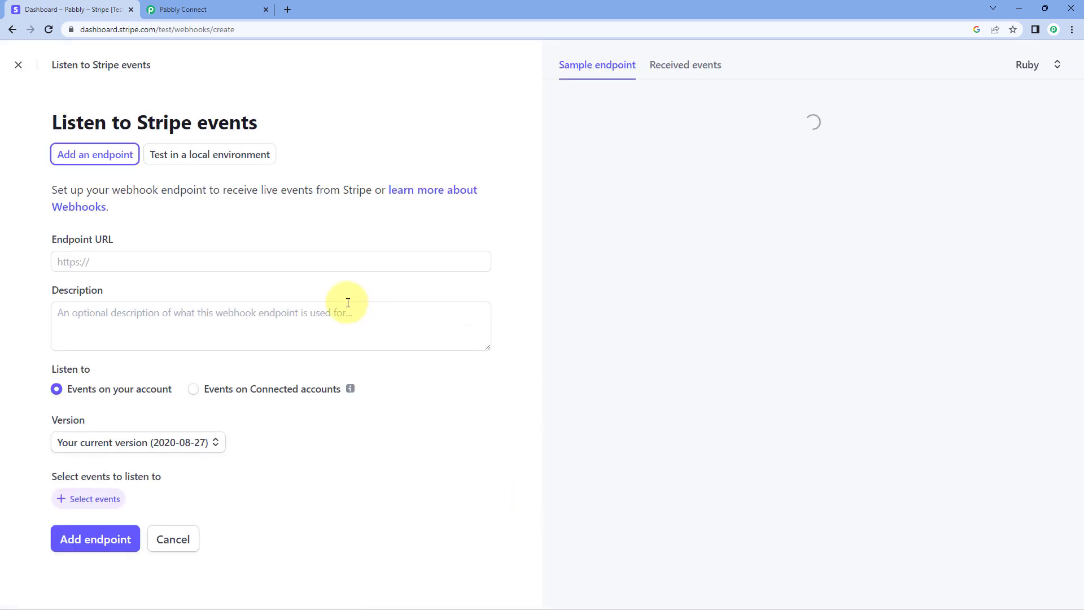
{"action": "left_click", "coordinate": [173, 263]}
{"action": "key", "text": "ctrl+v"}
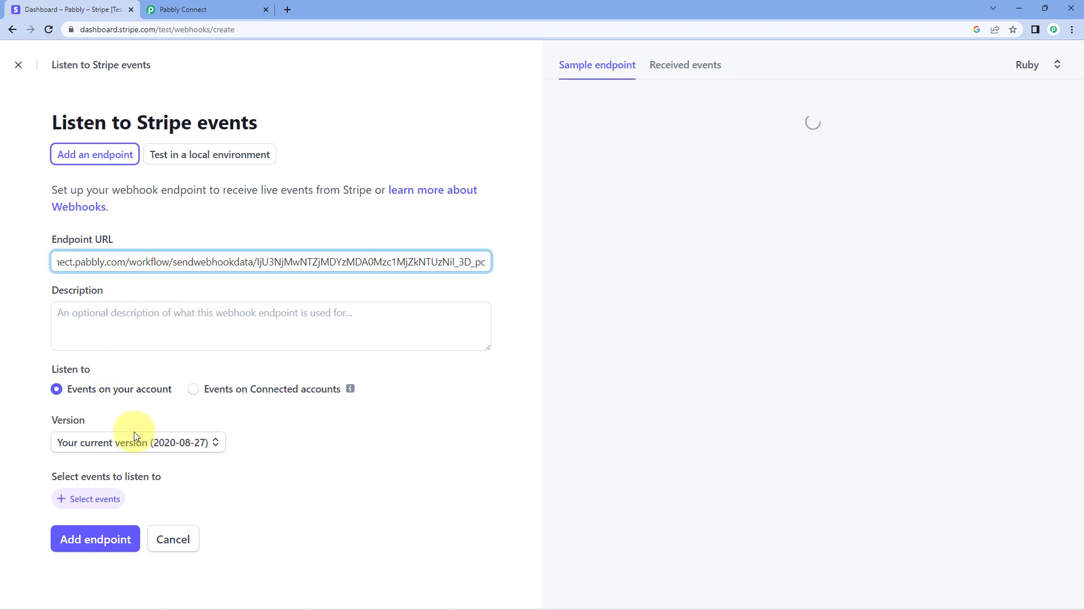
Select the charge.succeeded event and create the endpoint.
{"action": "left_click", "coordinate": [106, 502]}
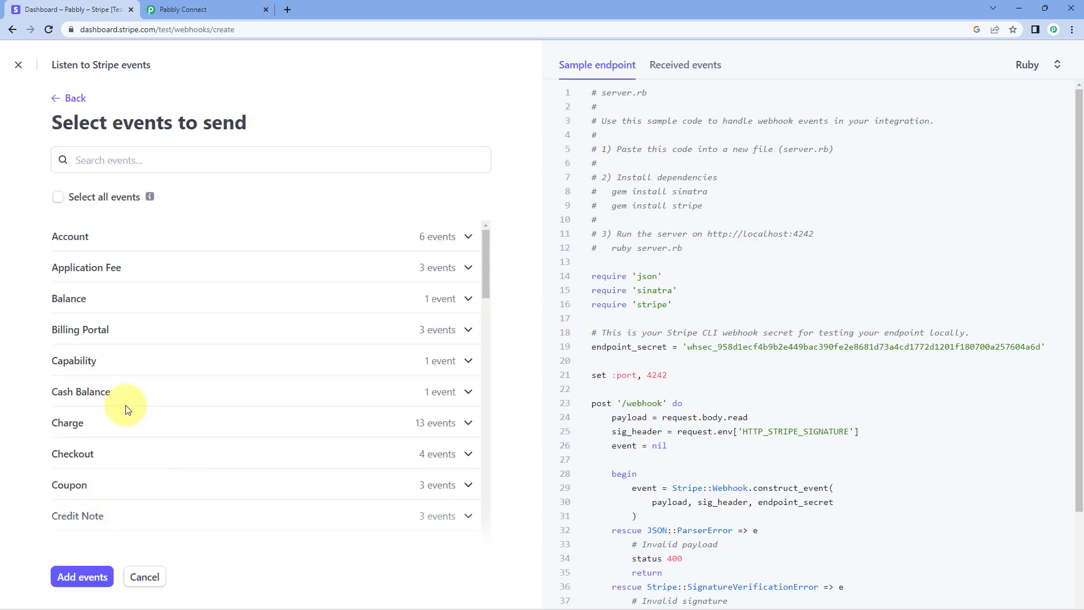
{"action": "left_click", "coordinate": [95, 424]}
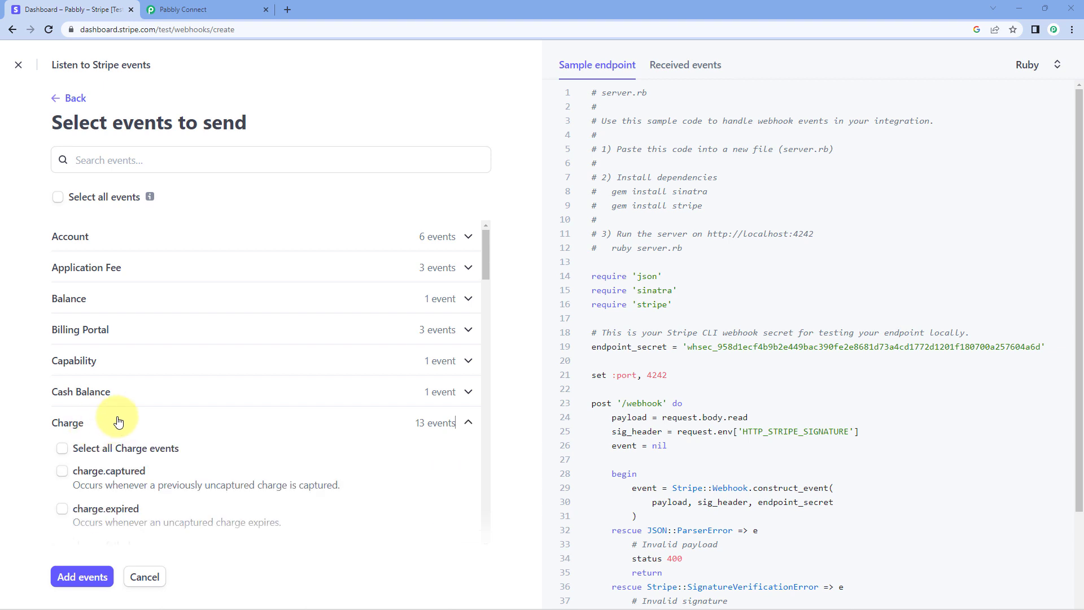
{"action": "scroll", "coordinate": [91, 425], "scroll_direction": "down", "scroll_amount": 3}
{"action": "scroll", "coordinate": [139, 430], "scroll_direction": "down", "scroll_amount": 2}
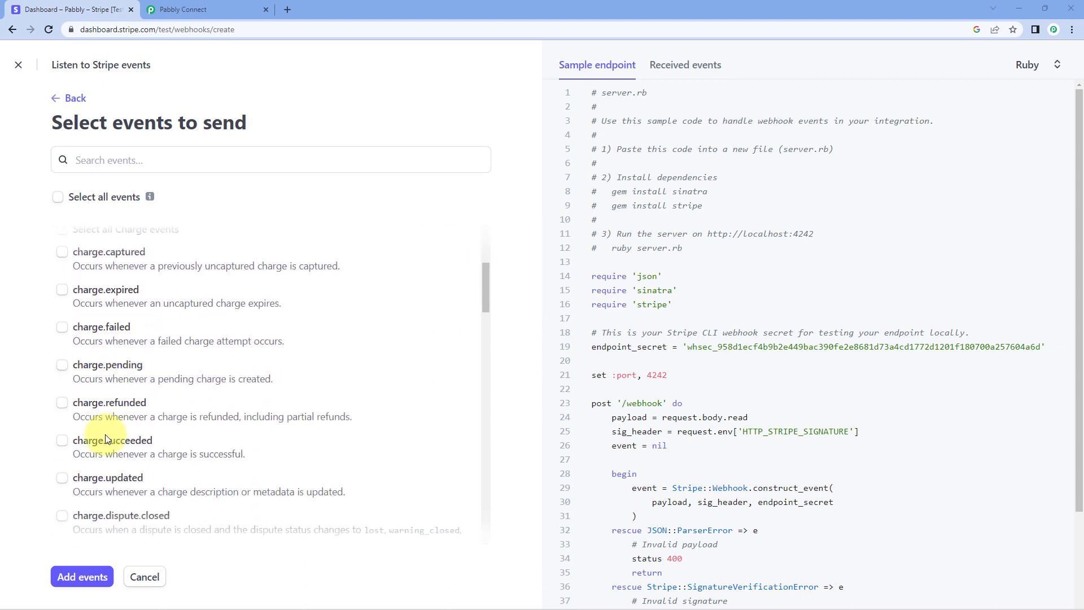
{"action": "left_click", "coordinate": [62, 433]}
{"action": "left_click", "coordinate": [108, 586]}
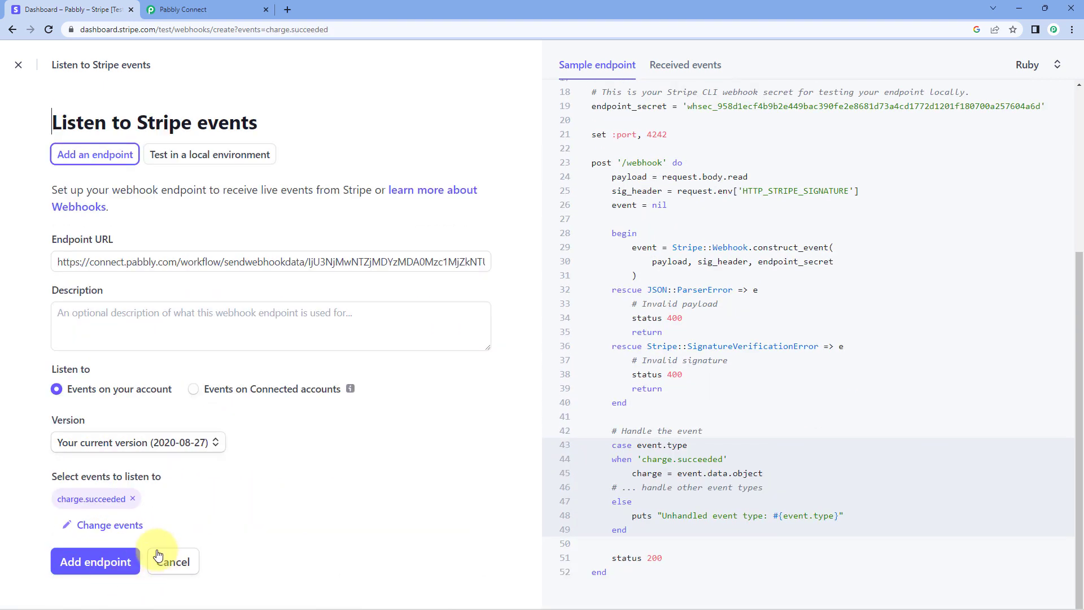
{"action": "left_click", "coordinate": [102, 561]}
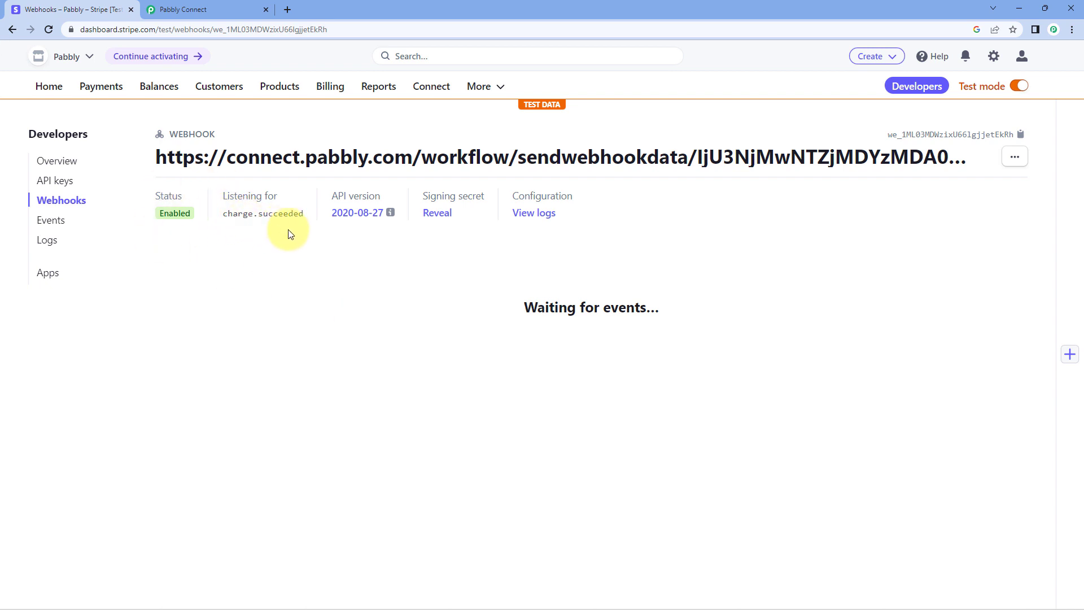
Review the New Charge trigger in Pabbly Connect, still waiting for a webhook response.
{"action": "left_click", "coordinate": [240, 9]}
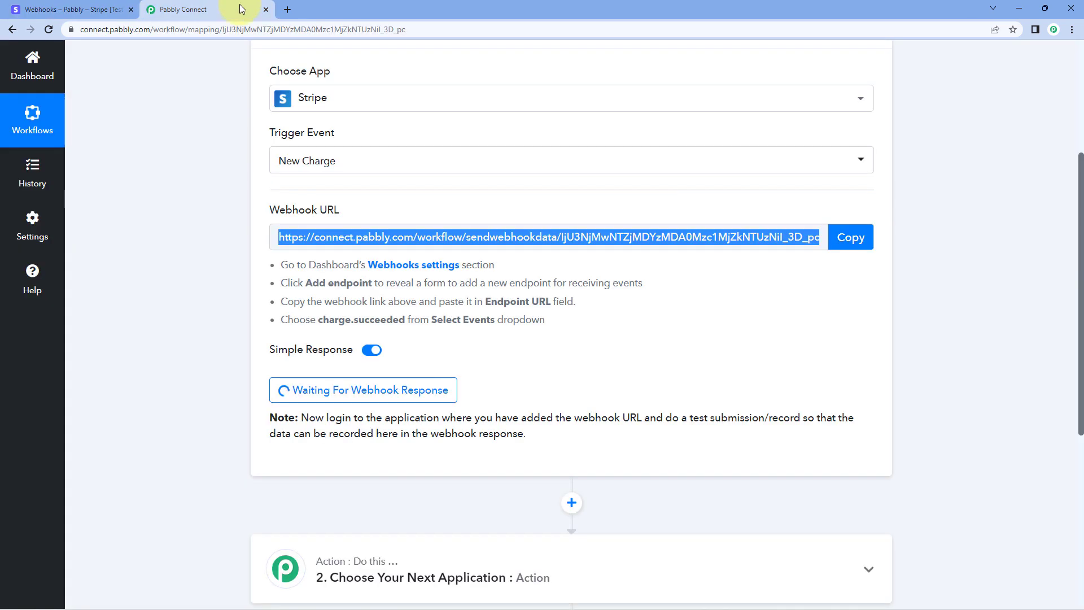
{"action": "left_click", "coordinate": [208, 215]}
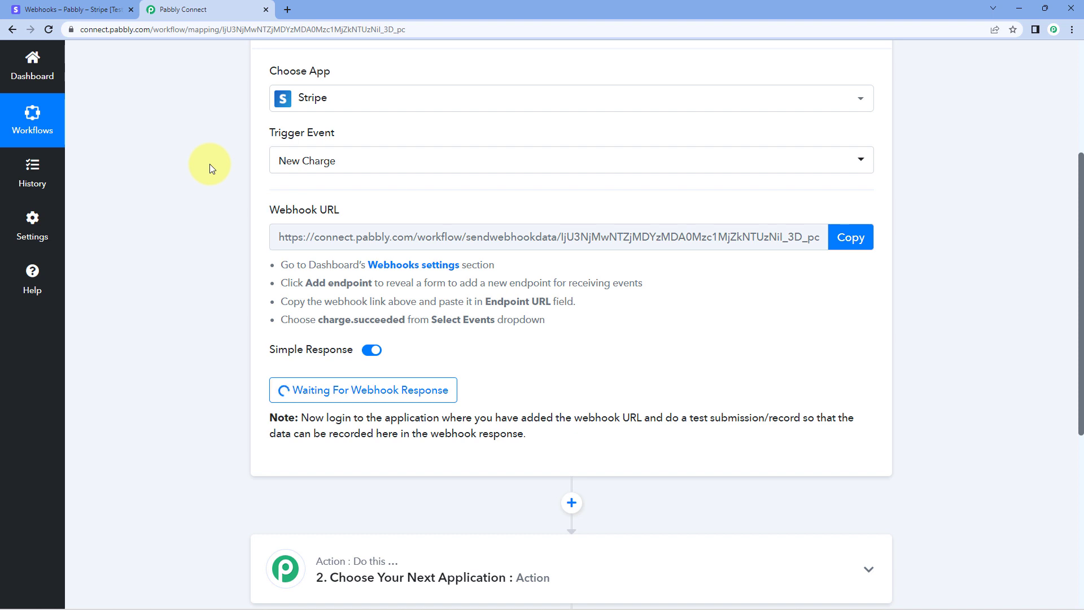
{"action": "scroll", "coordinate": [209, 163], "scroll_direction": "down", "scroll_amount": 3}
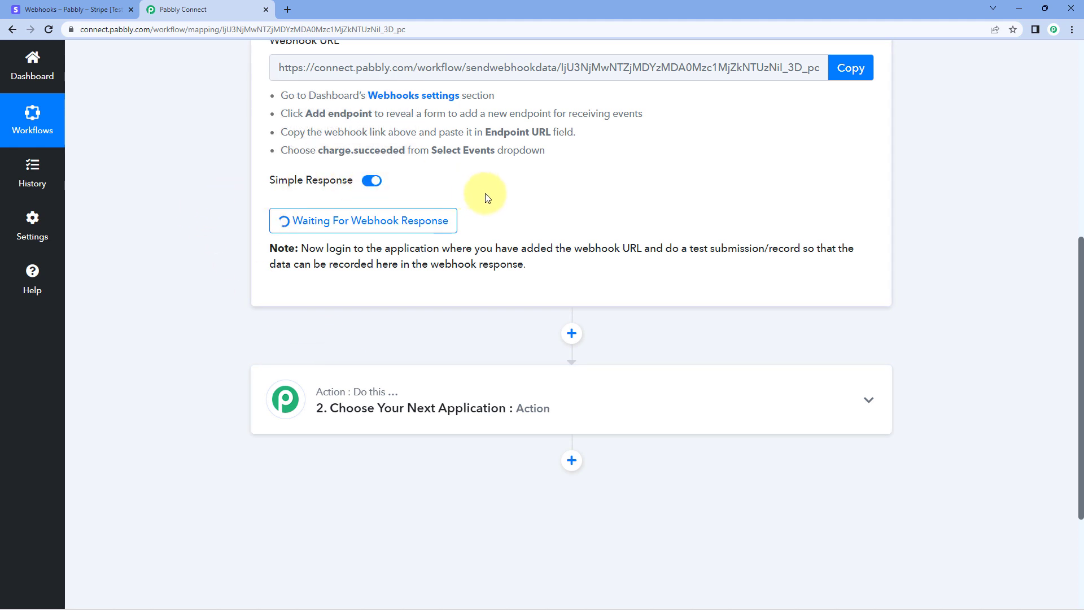
{"action": "scroll", "coordinate": [487, 198], "scroll_direction": "down", "scroll_amount": 1}
{"action": "scroll", "coordinate": [487, 198], "scroll_direction": "down", "scroll_amount": 2}
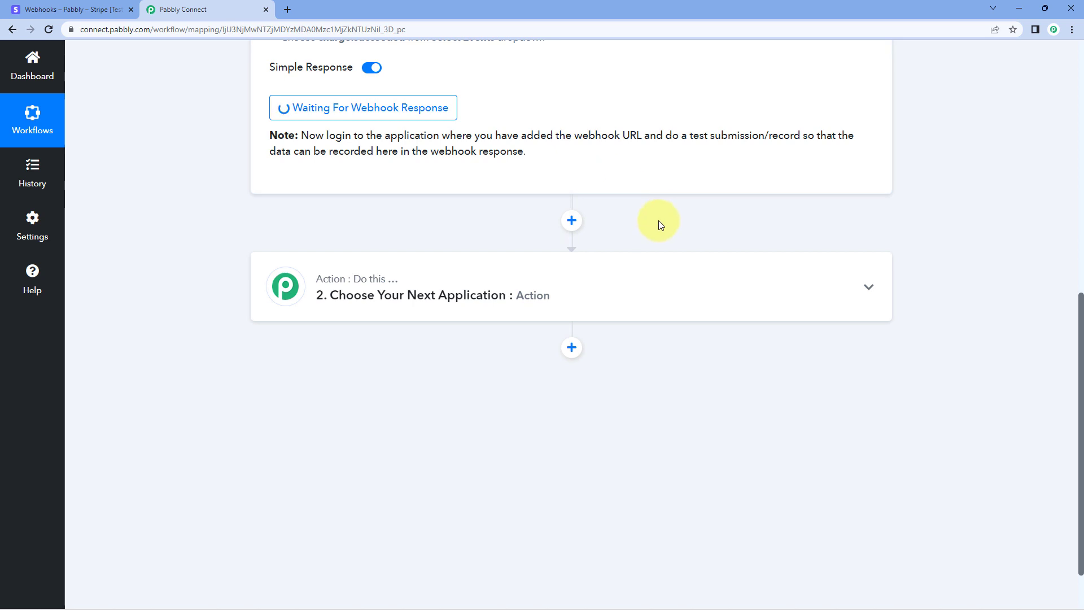
{"action": "scroll", "coordinate": [658, 221], "scroll_direction": "up", "scroll_amount": 3}
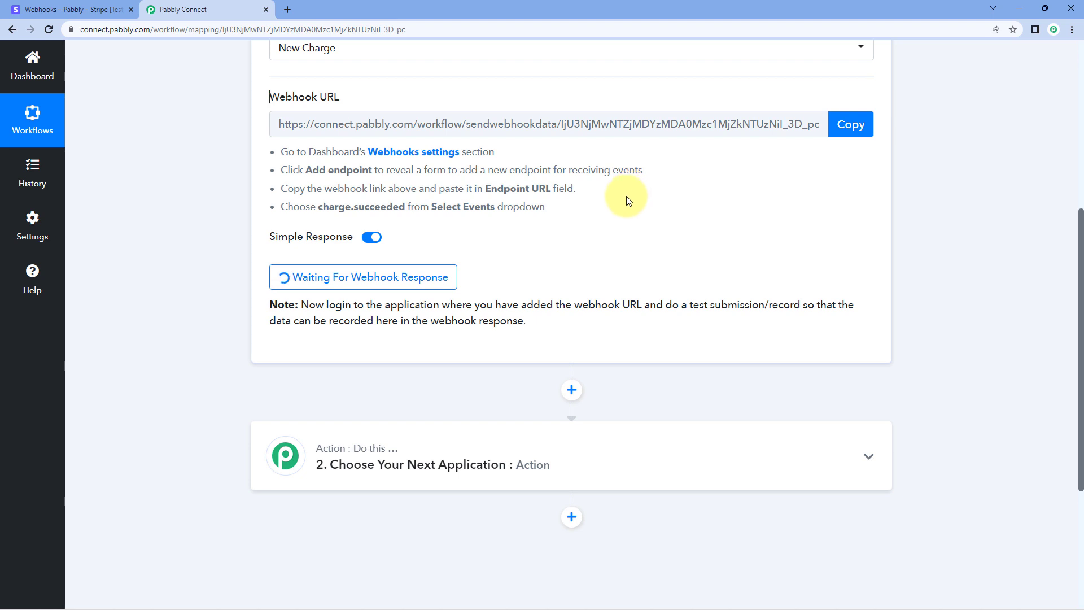
{"action": "scroll", "coordinate": [582, 221], "scroll_direction": "down", "scroll_amount": 3}
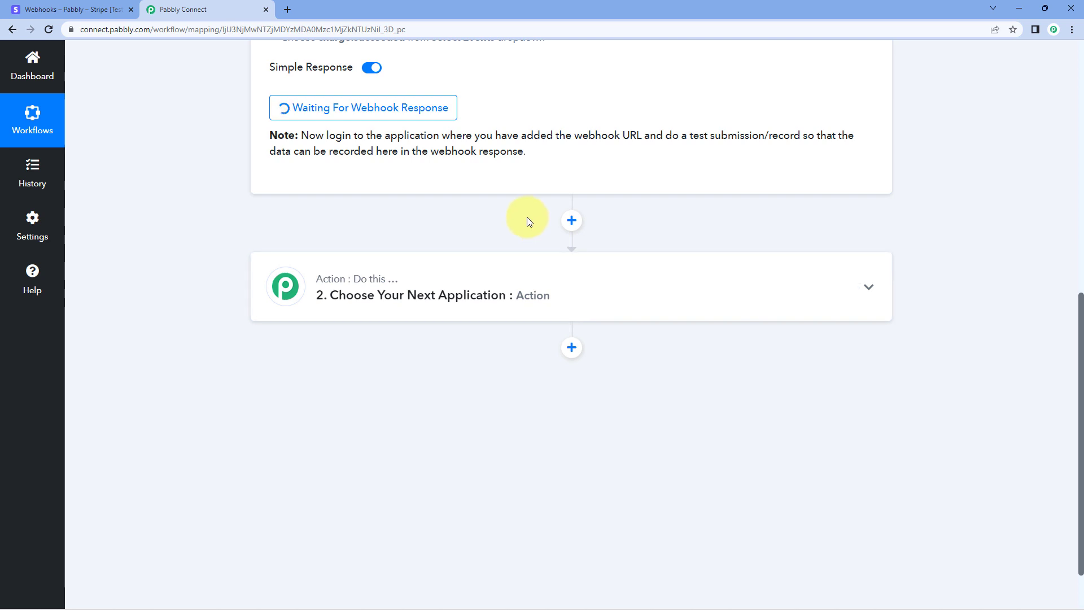
Copy the PHP Course for Beginners (8 Weeks) link from Payment links and open it in a new tab.
{"action": "left_click", "coordinate": [62, 9]}
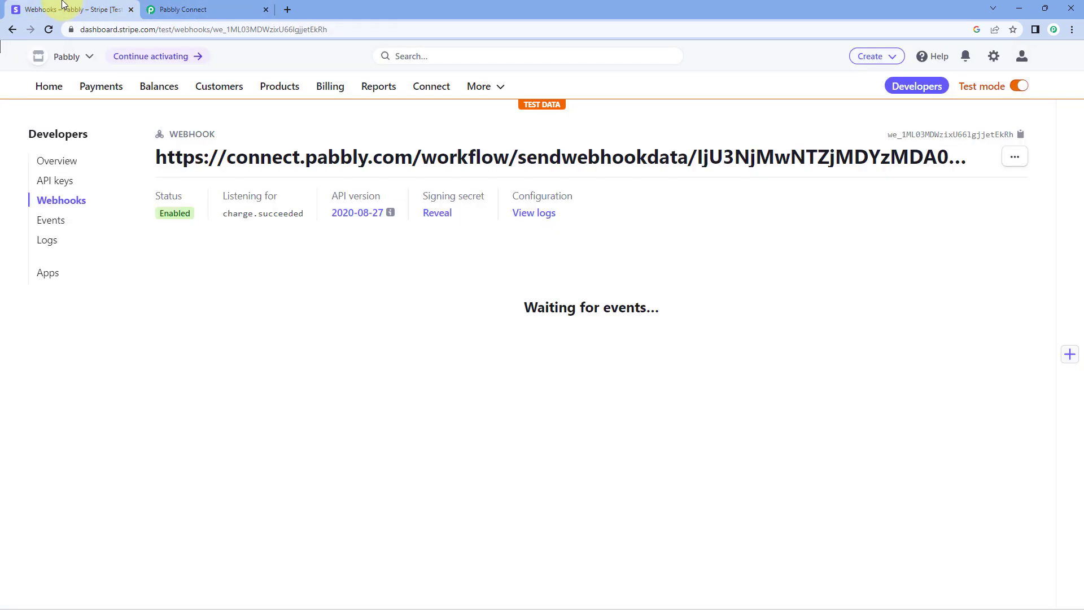
{"action": "left_click", "coordinate": [101, 86]}
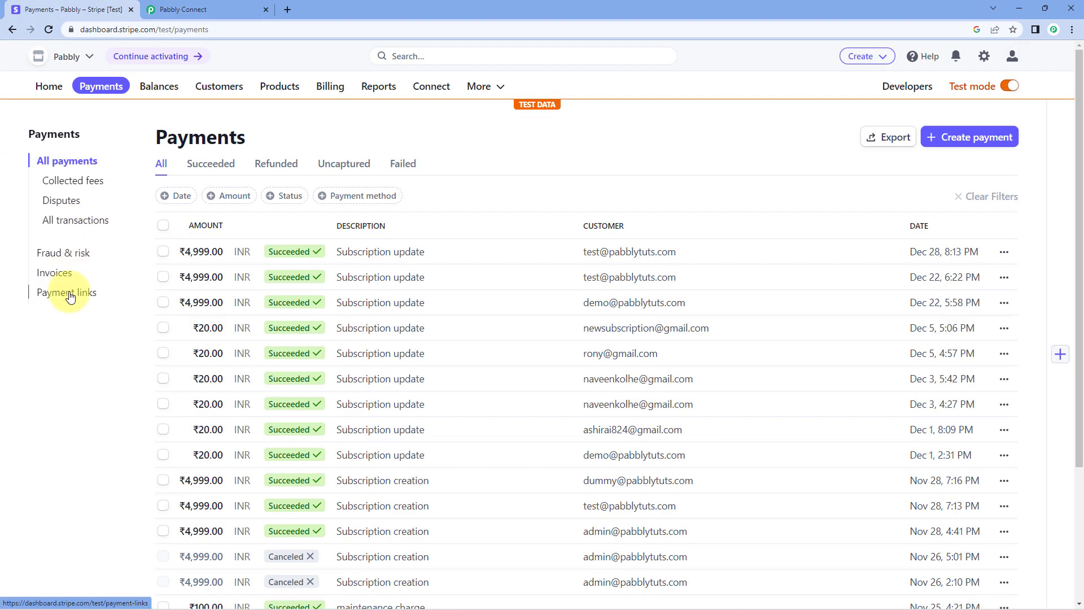
{"action": "left_click", "coordinate": [65, 291]}
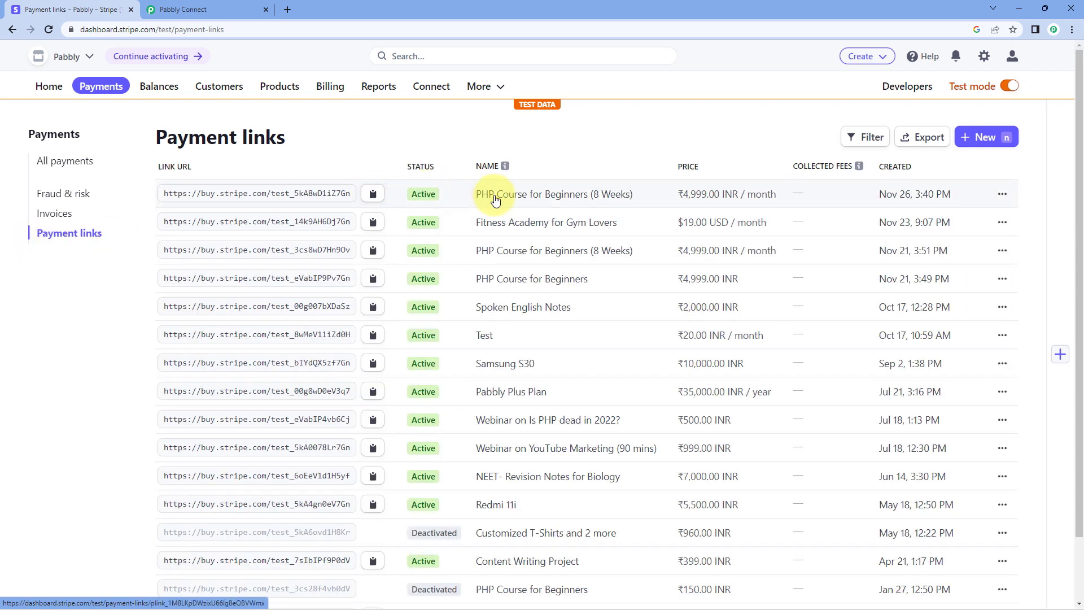
{"action": "left_click", "coordinate": [373, 194]}
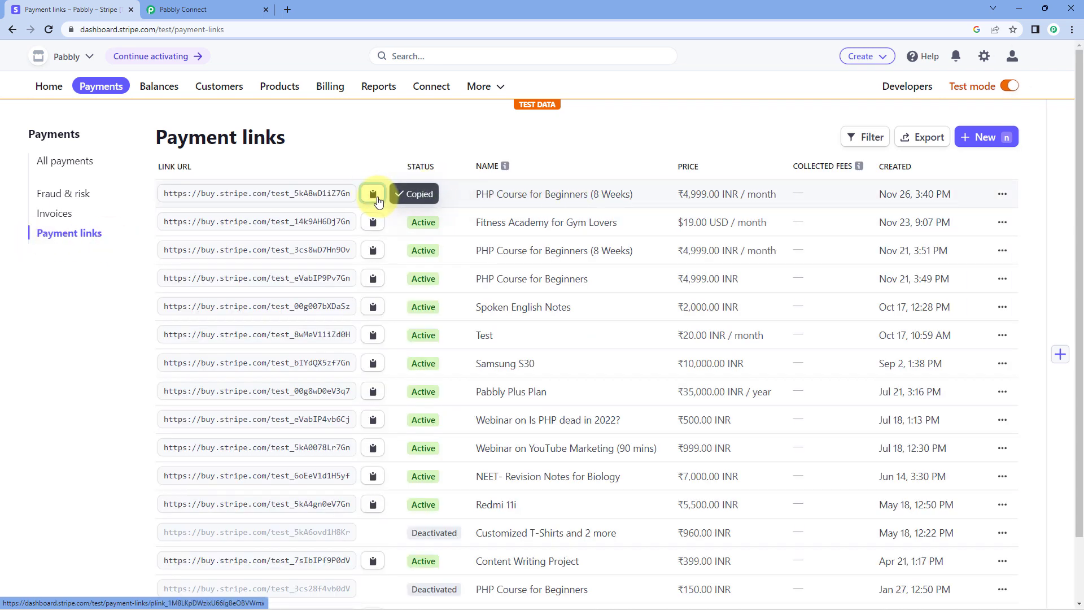
{"action": "left_click", "coordinate": [290, 5]}
{"action": "key", "text": "ctrl+v"}
{"action": "key", "text": "Return"}
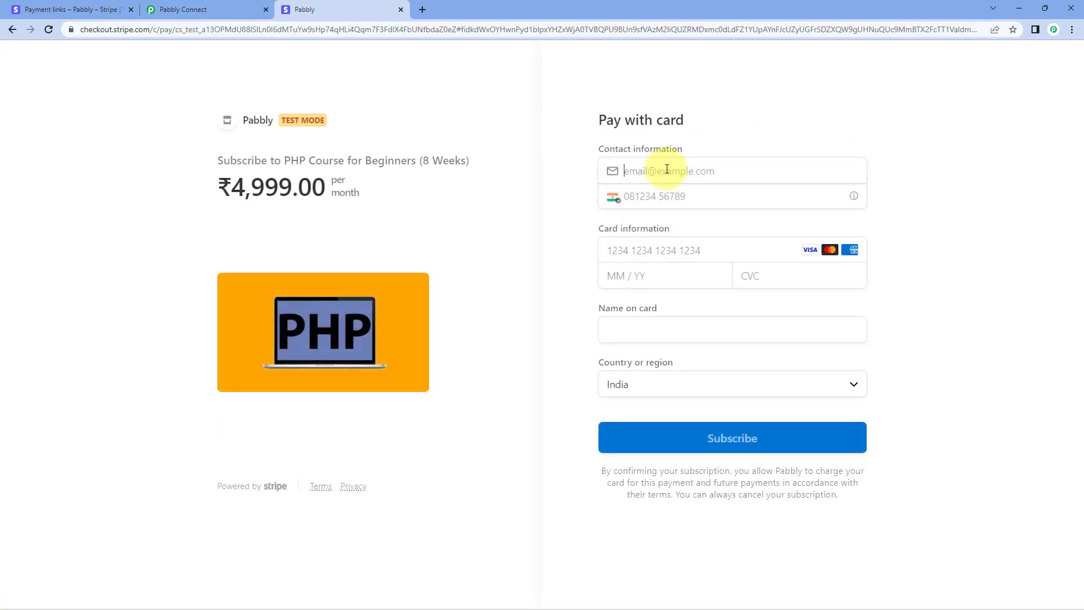
Fill in the checkout contact e-mail and phone number.
{"action": "left_click", "coordinate": [667, 170]}
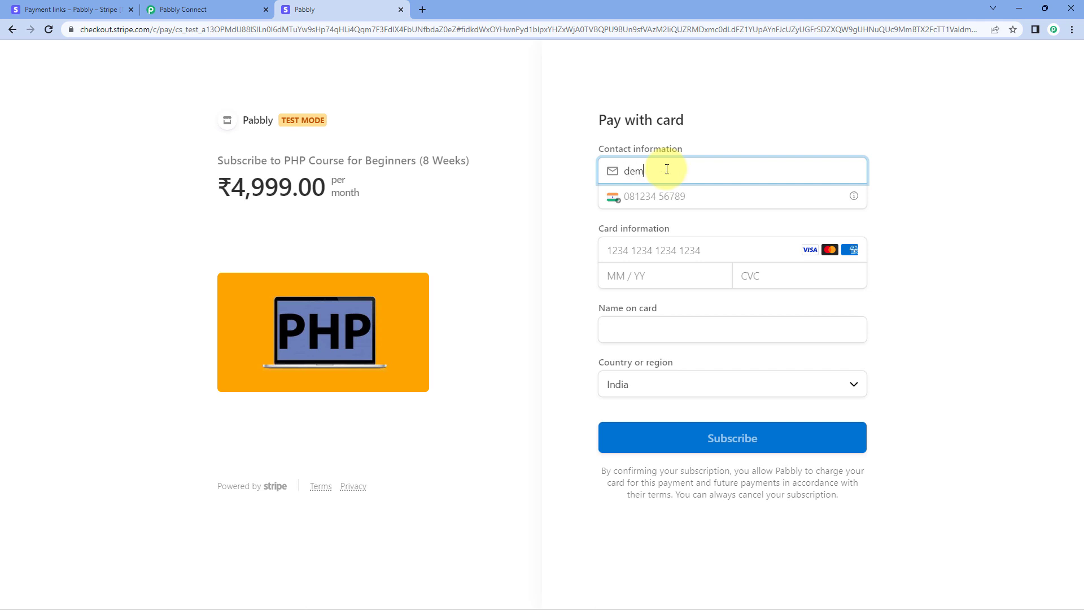
{"action": "key", "text": "Tab"}
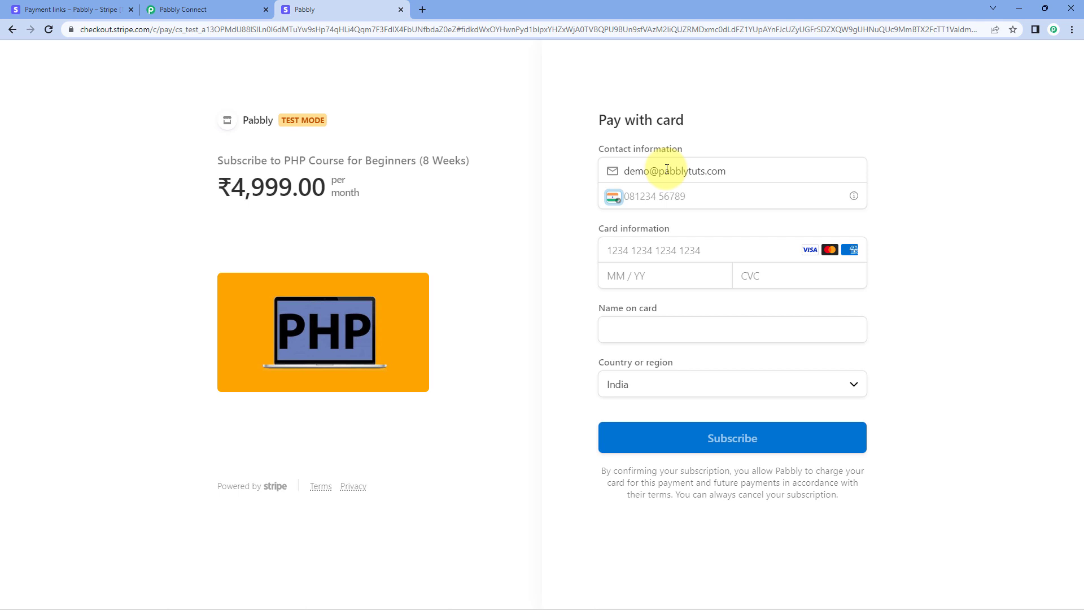
{"action": "key", "text": "Tab"}
{"action": "type", "text": "10000000"}
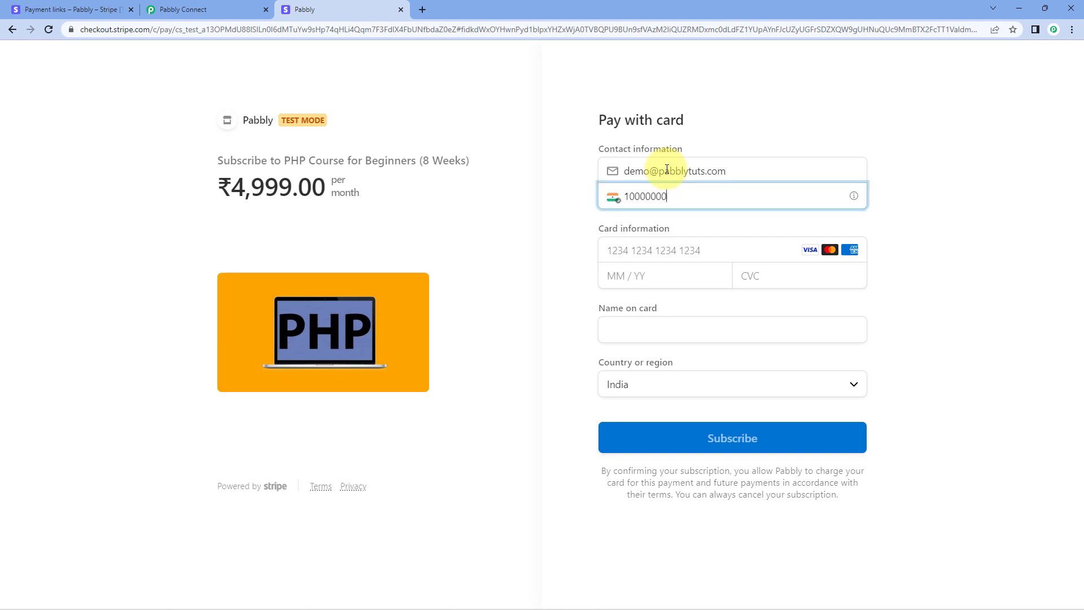
{"action": "type", "text": "000"}
{"action": "key", "text": "Tab"}
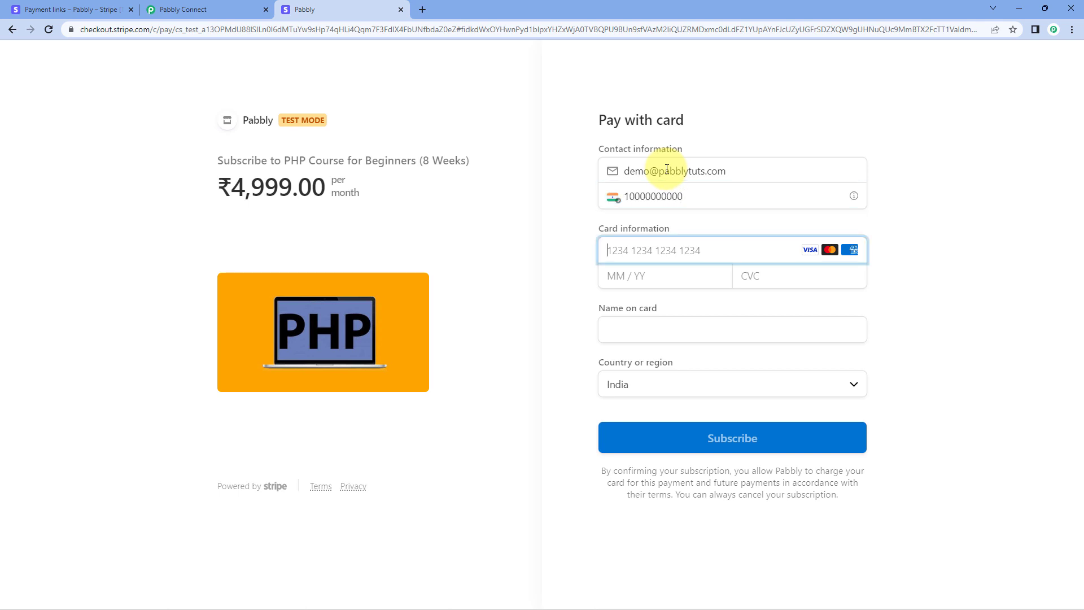
{"action": "type", "text": "41111111111"}
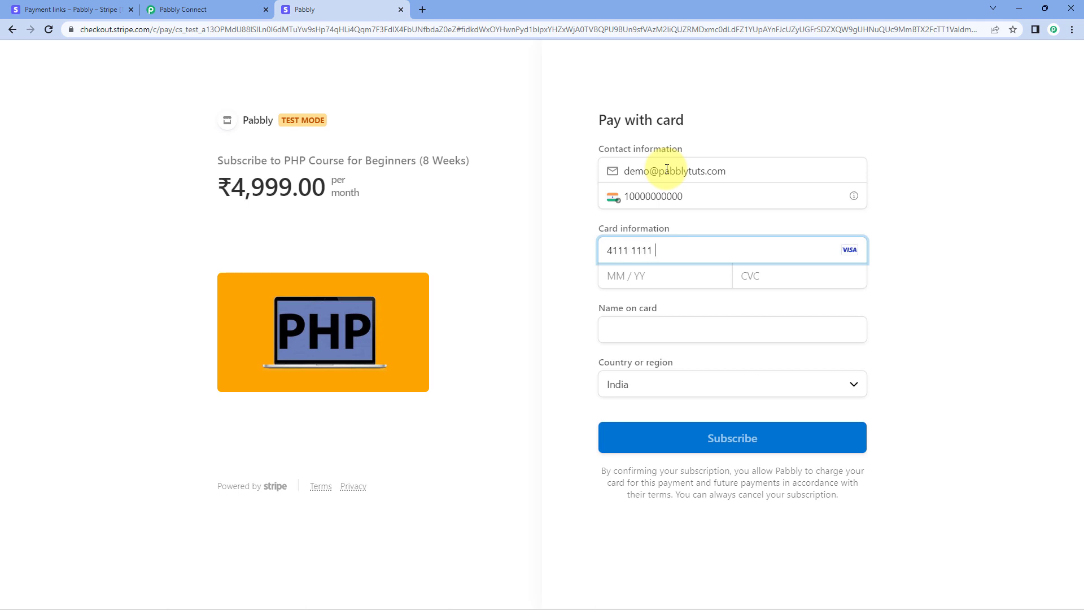
{"action": "type", "text": "11111122"}
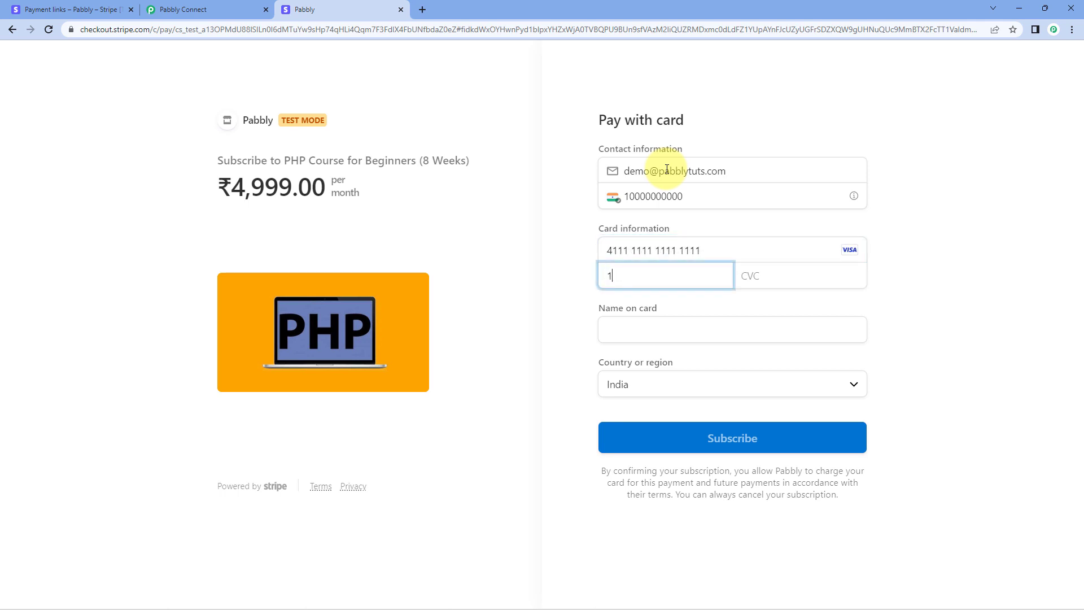
{"action": "type", "text": "4123"}
{"action": "key", "text": "Tab"}
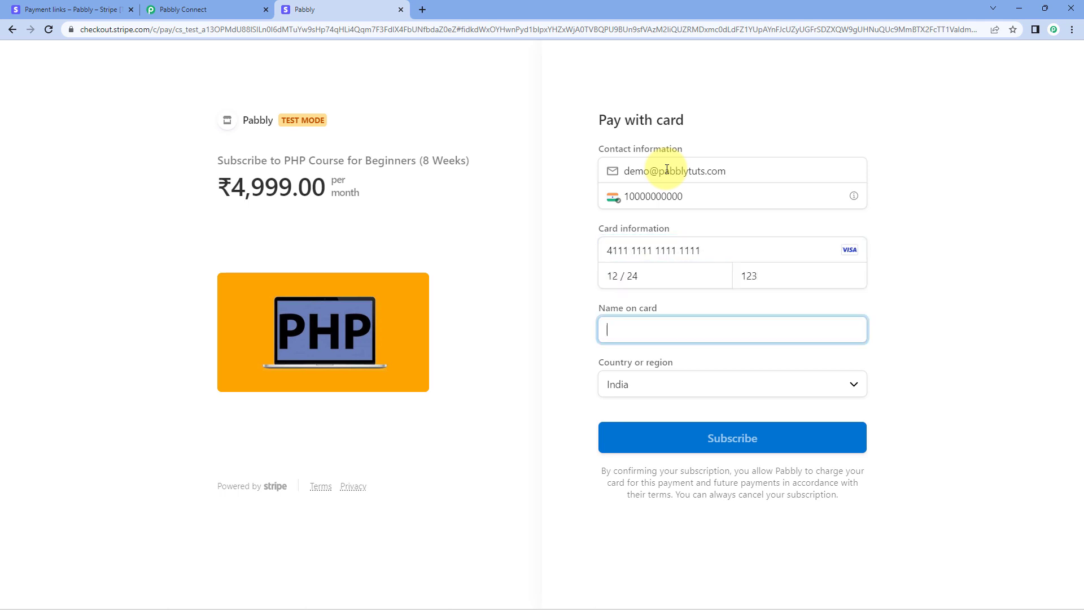
{"action": "type", "text": "Dummy User"}
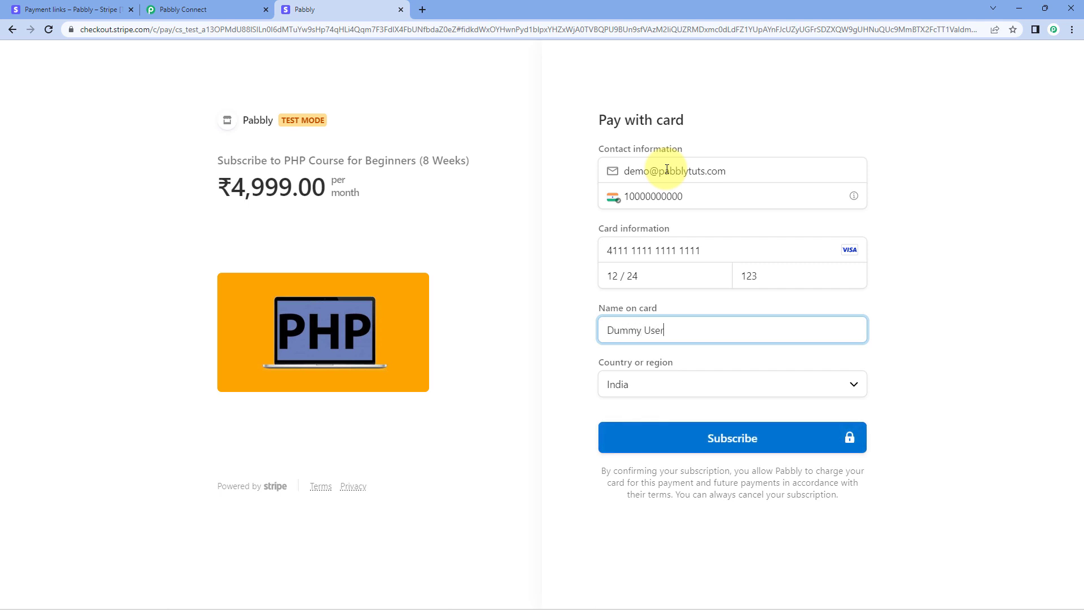
{"action": "key", "text": "Tab"}
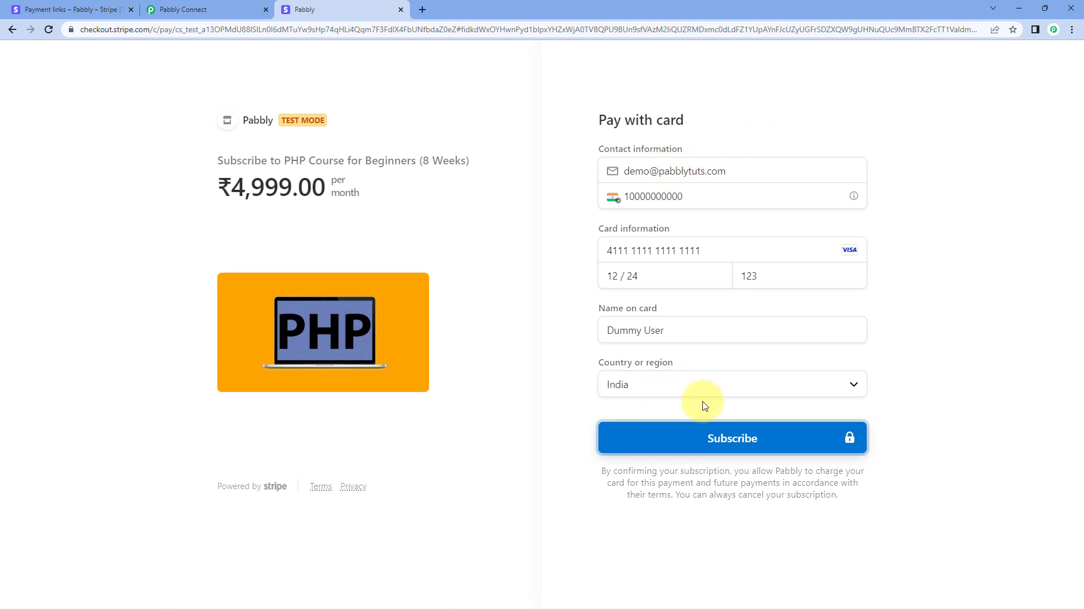
{"action": "left_click", "coordinate": [706, 439]}
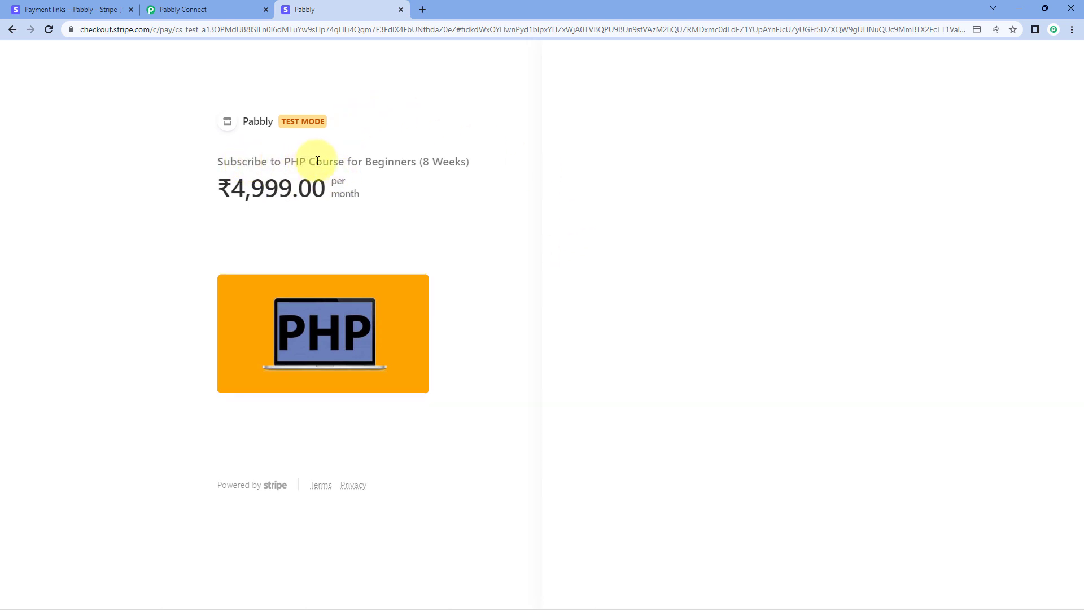
Highlight the PHP Course for Beginners (8 Weeks) title and 4,999.00 price, then return to Pabbly.
{"action": "left_click_drag", "start_coordinate": [287, 161], "coordinate": [469, 163]}
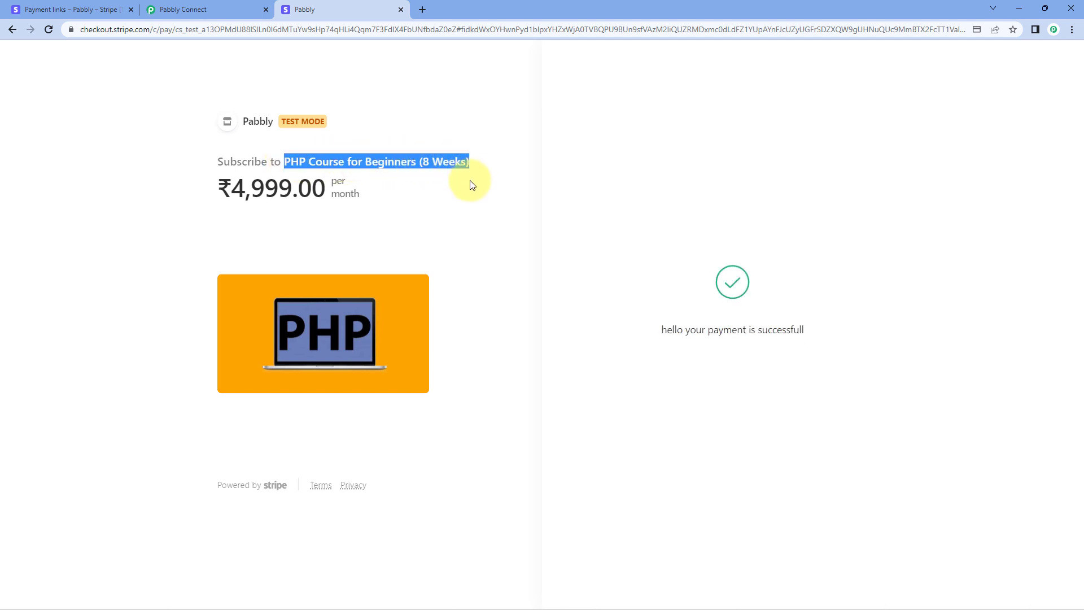
{"action": "left_click_drag", "start_coordinate": [235, 184], "coordinate": [333, 194]}
{"action": "left_click", "coordinate": [380, 214]}
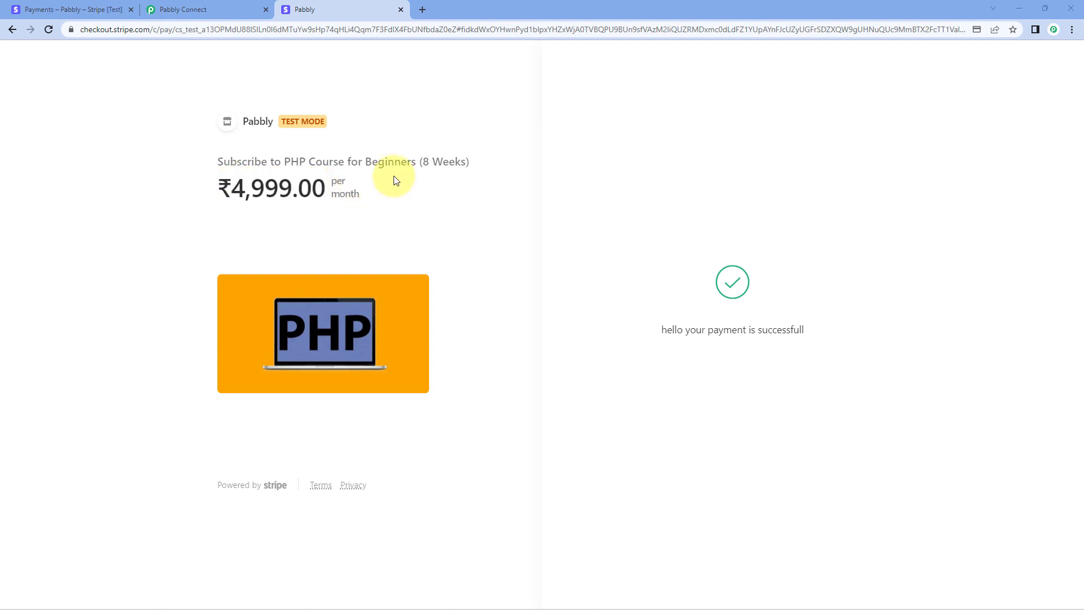
{"action": "left_click", "coordinate": [249, 9]}
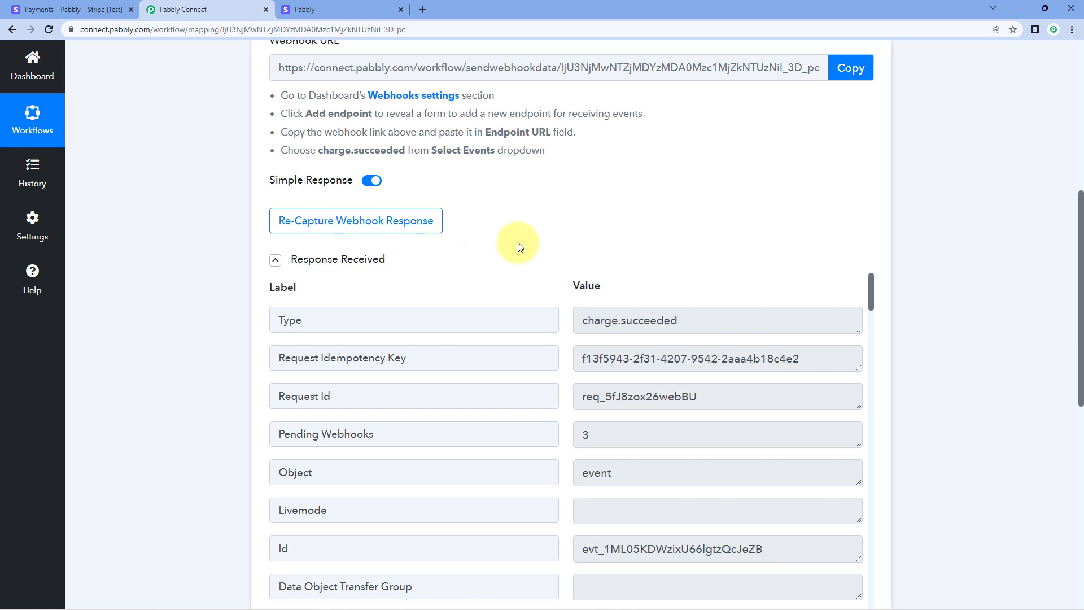
{"action": "scroll", "coordinate": [518, 246], "scroll_direction": "down", "scroll_amount": 2}
{"action": "scroll", "coordinate": [565, 244], "scroll_direction": "down", "scroll_amount": 2}
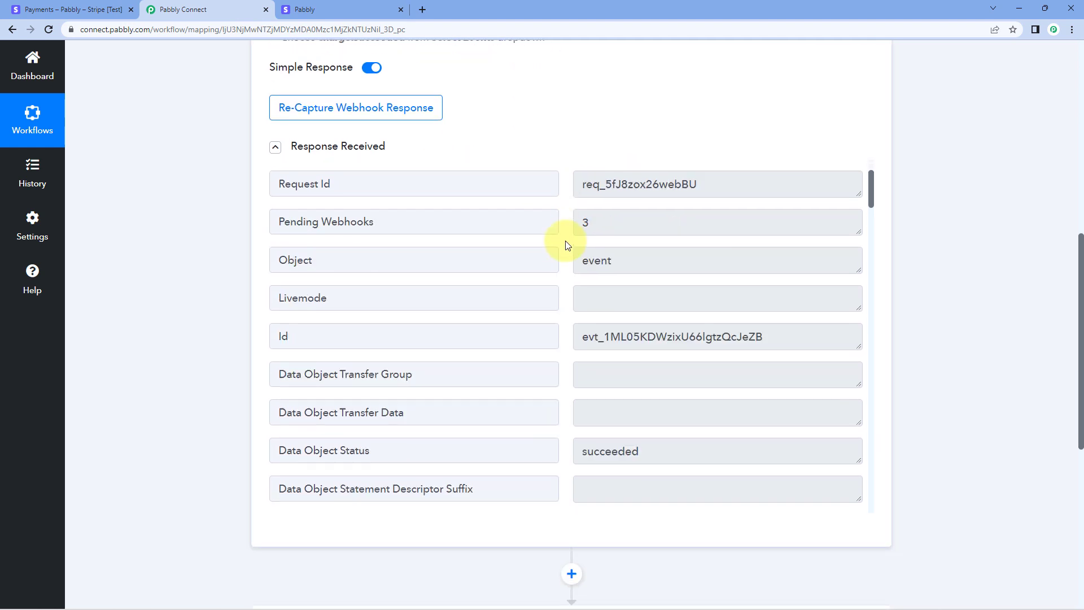
{"action": "scroll", "coordinate": [568, 245], "scroll_direction": "down", "scroll_amount": 11}
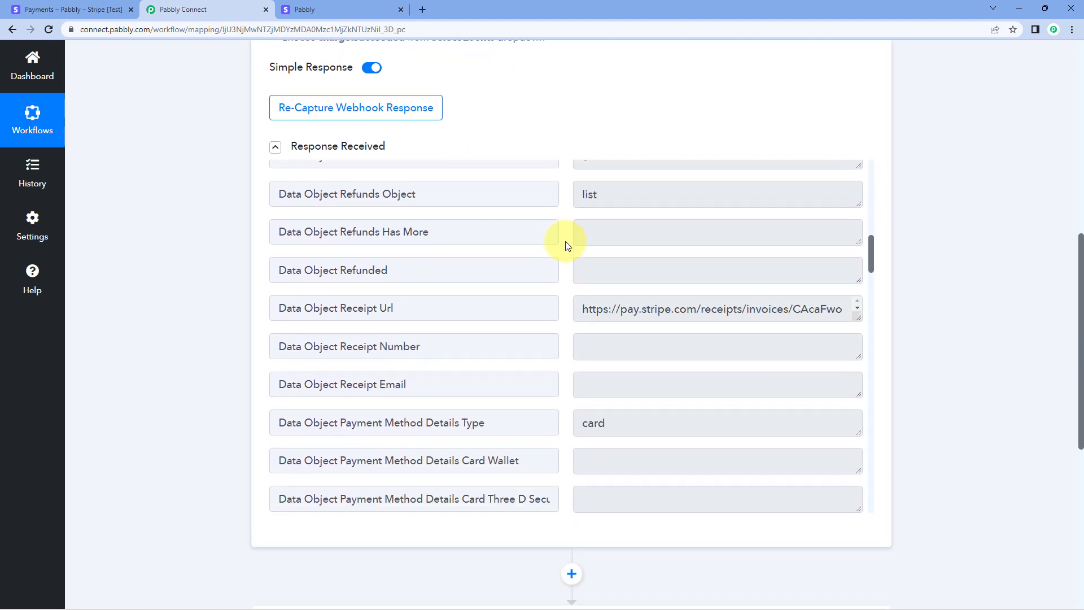
{"action": "scroll", "coordinate": [566, 245], "scroll_direction": "down", "scroll_amount": 15}
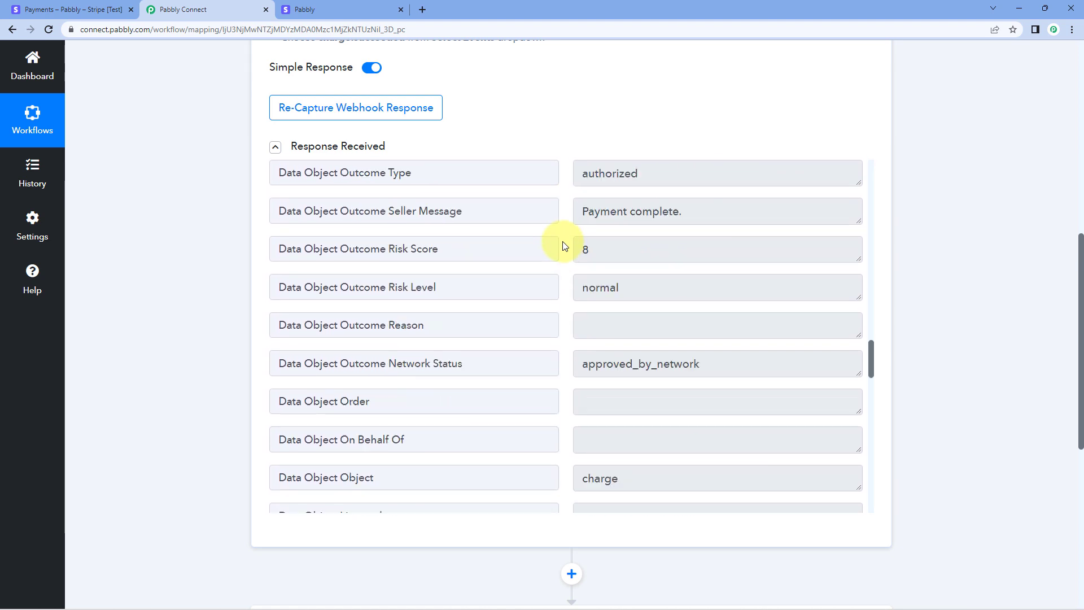
{"action": "scroll", "coordinate": [563, 242], "scroll_direction": "down", "scroll_amount": 11}
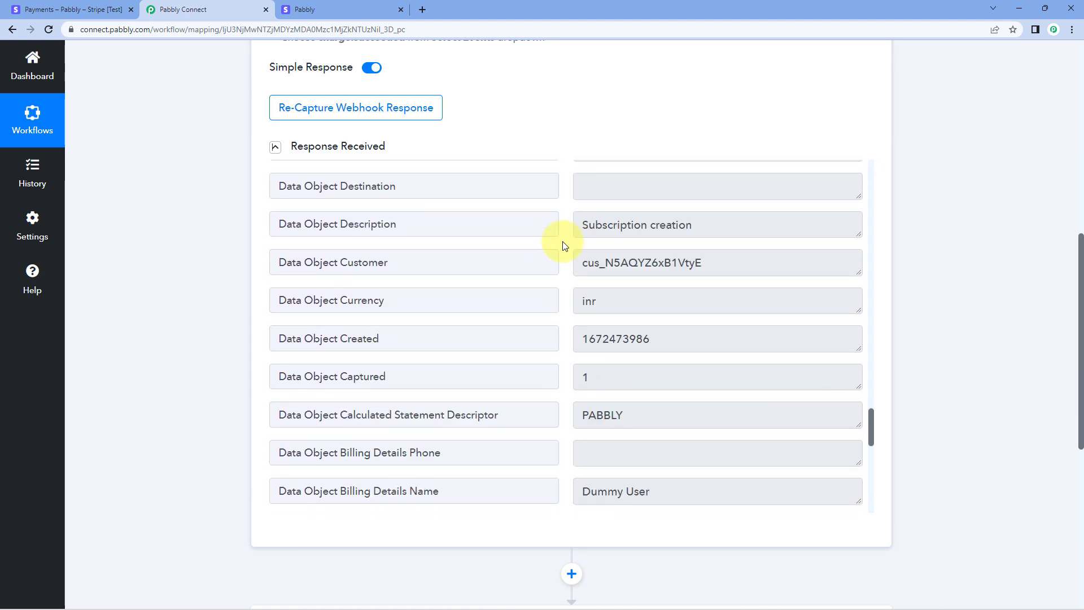
{"action": "scroll", "coordinate": [563, 241], "scroll_direction": "down", "scroll_amount": 10}
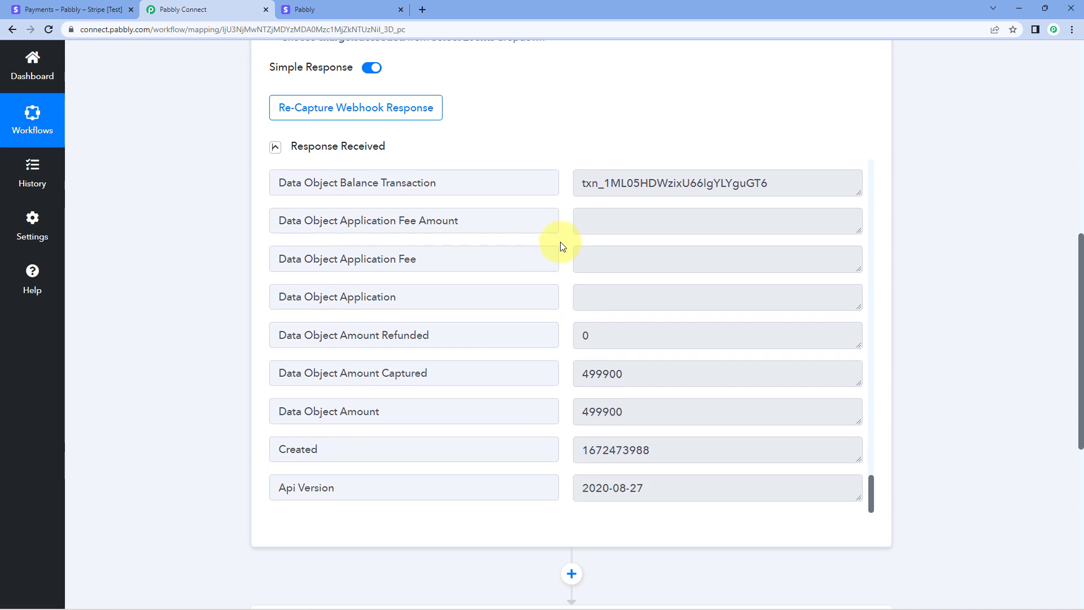
{"action": "left_click_drag", "start_coordinate": [395, 415], "coordinate": [290, 411]}
{"action": "left_click", "coordinate": [618, 412]}
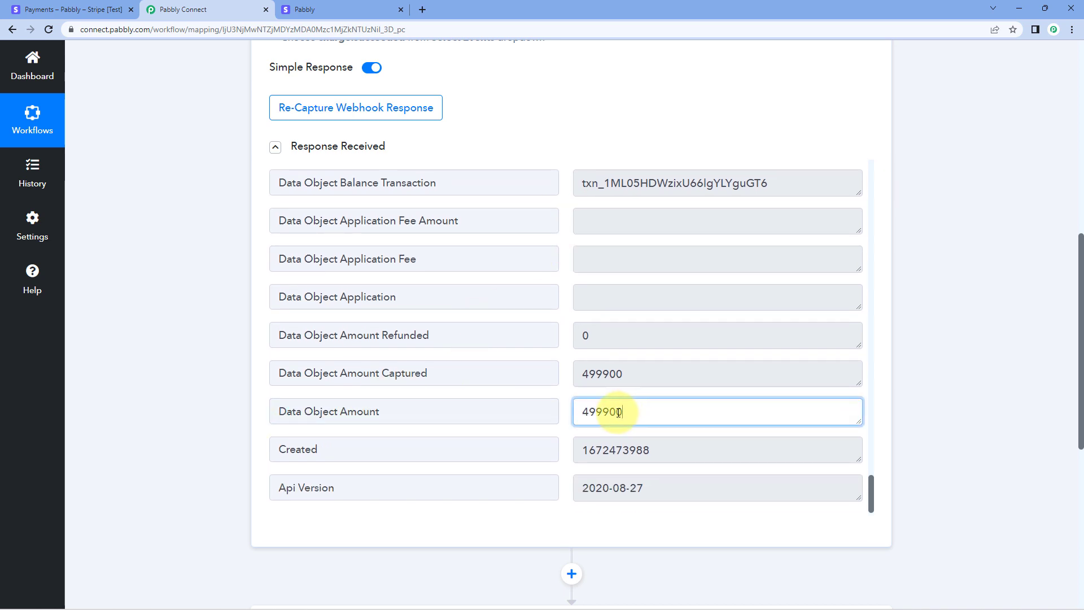
{"action": "left_click_drag", "start_coordinate": [619, 412], "coordinate": [582, 414]}
{"action": "left_click", "coordinate": [563, 392]}
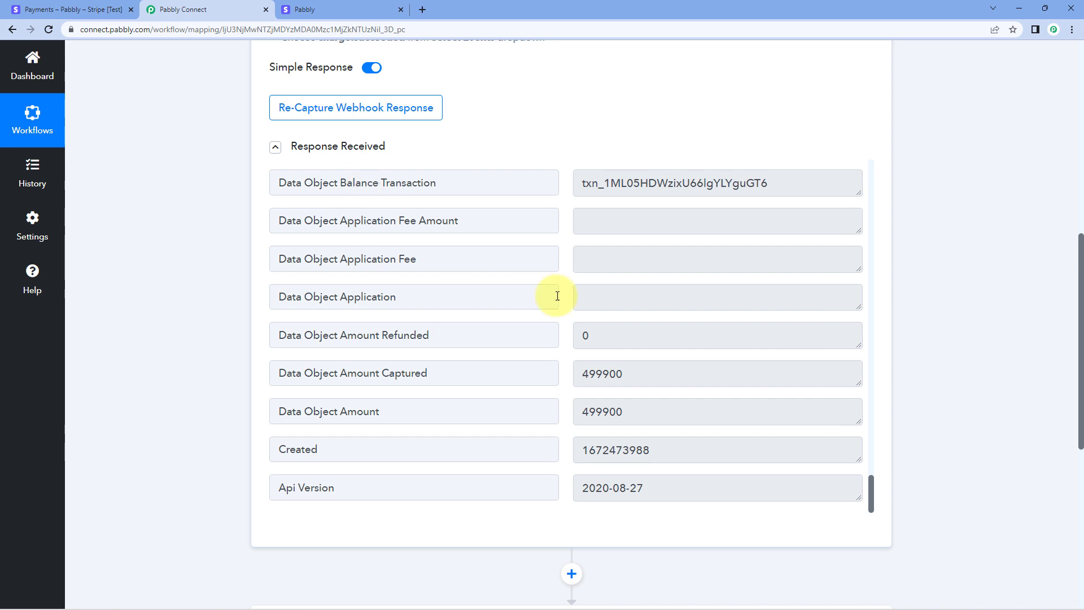
{"action": "left_click", "coordinate": [583, 418]}
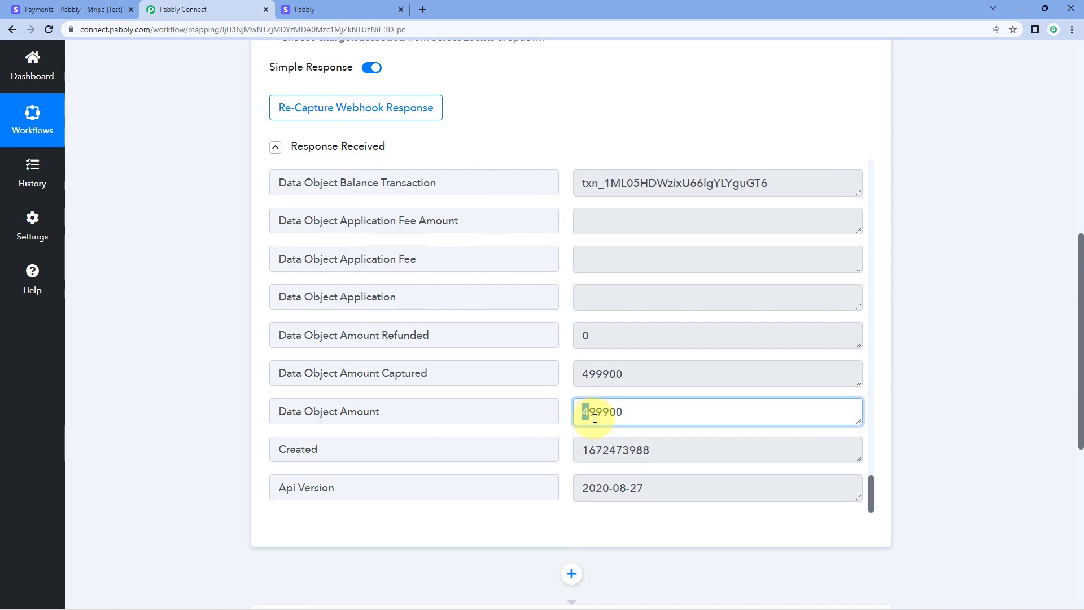
{"action": "double_click", "coordinate": [588, 413]}
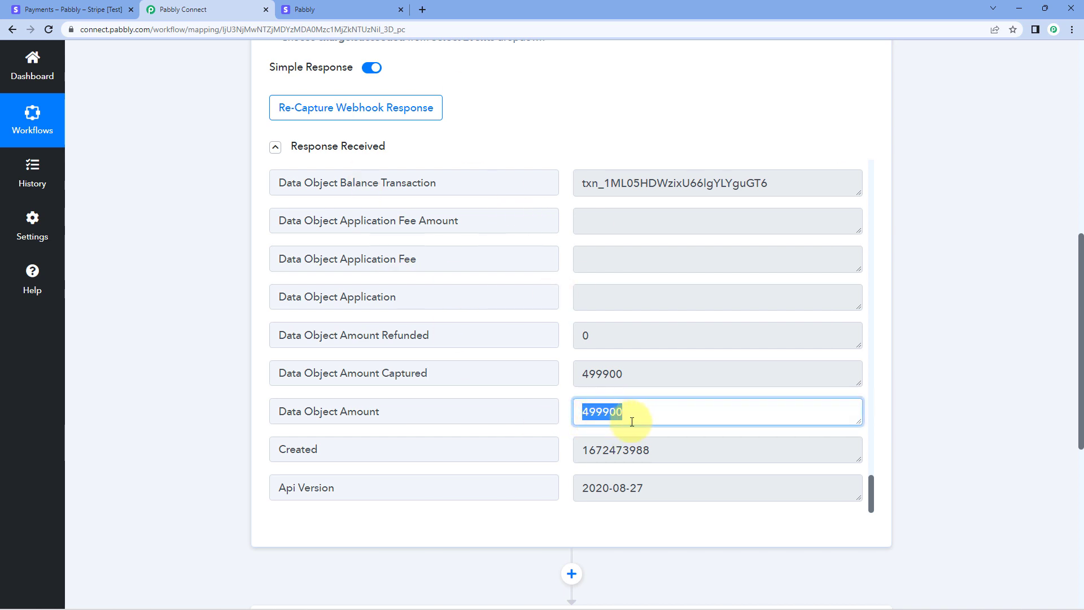
{"action": "left_click", "coordinate": [565, 336]}
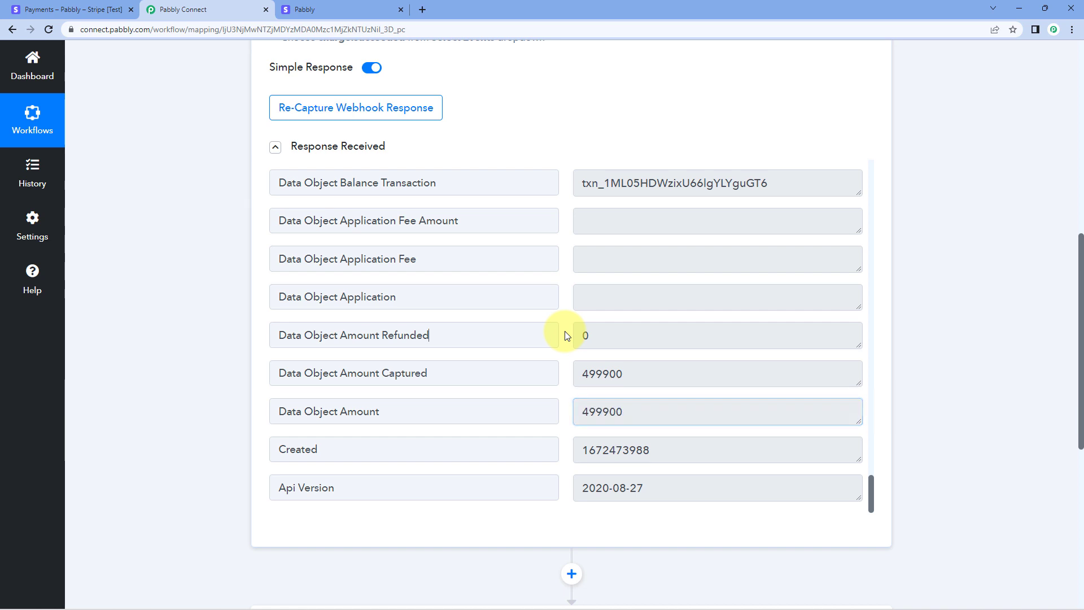
{"action": "left_click", "coordinate": [344, 7]}
{"action": "left_click", "coordinate": [278, 187]}
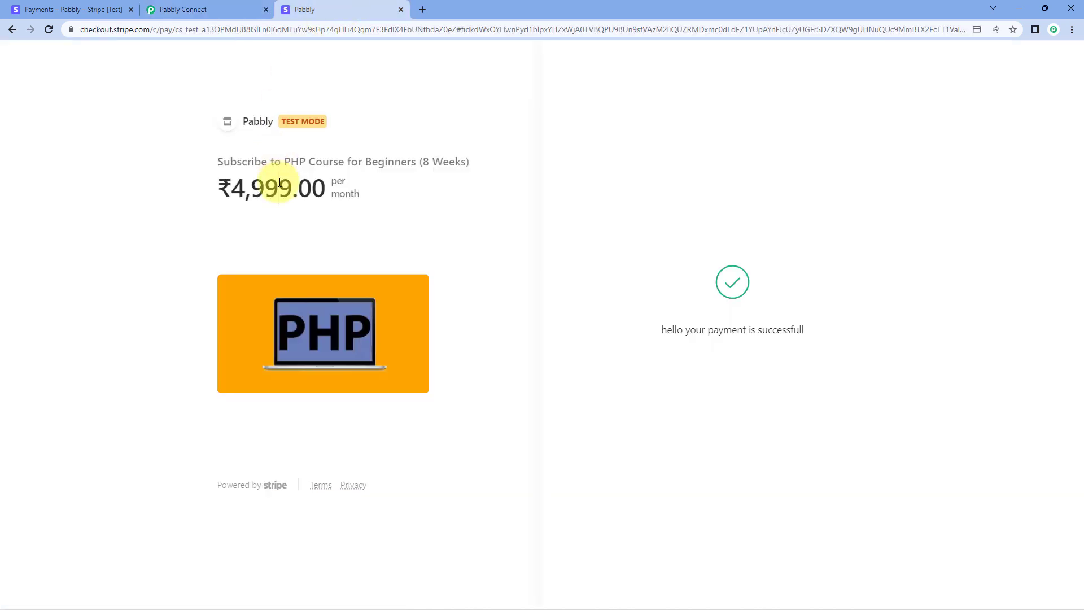
{"action": "left_click_drag", "start_coordinate": [234, 189], "coordinate": [288, 199]}
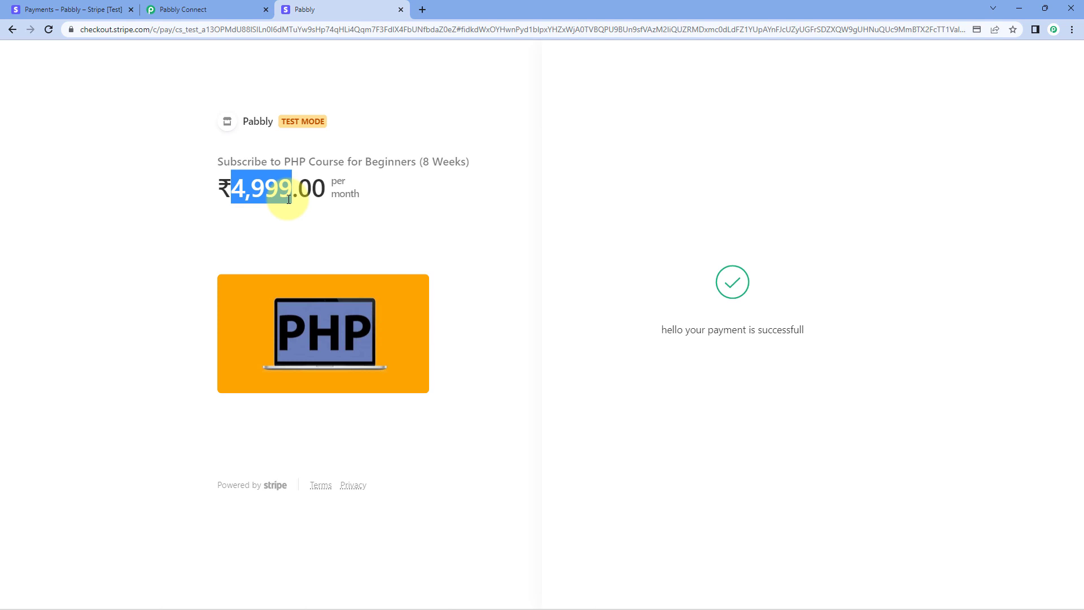
{"action": "left_click", "coordinate": [220, 10]}
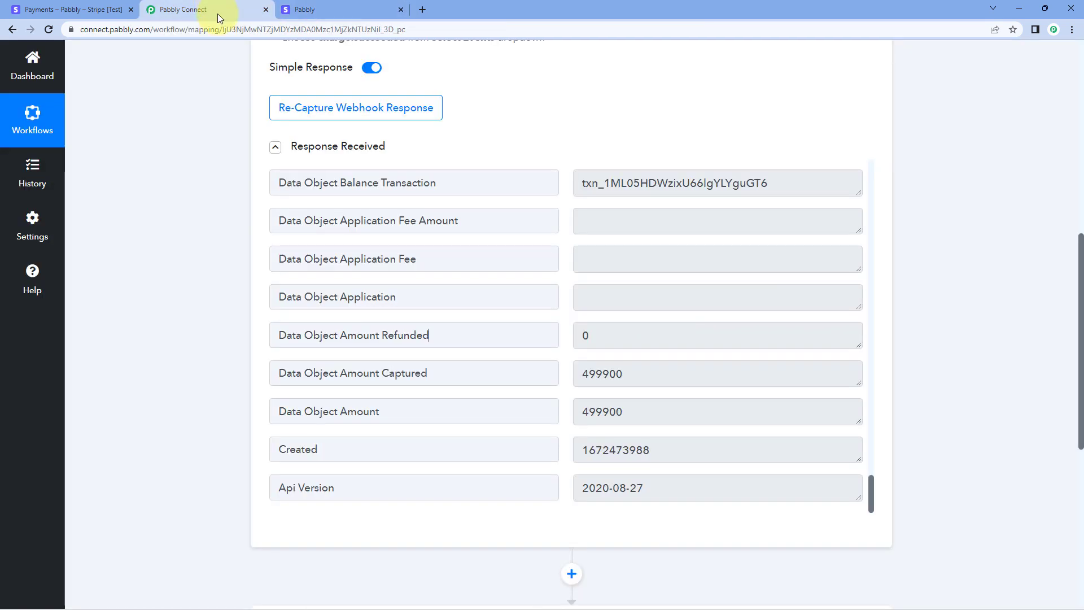
{"action": "left_click", "coordinate": [632, 411]}
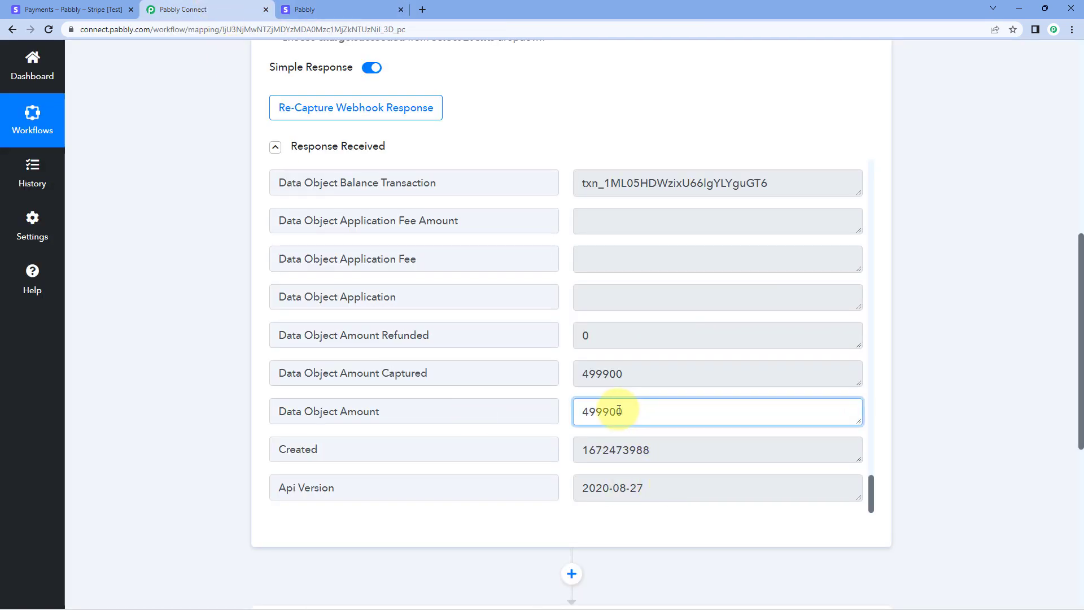
{"action": "left_click_drag", "start_coordinate": [614, 411], "coordinate": [617, 418]}
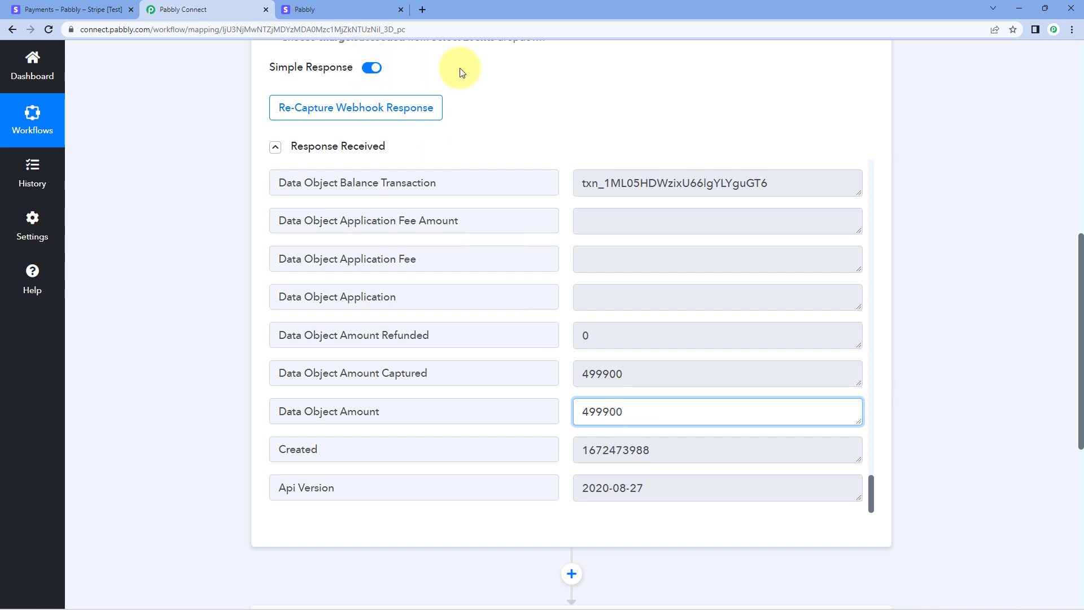
{"action": "left_click", "coordinate": [373, 9]}
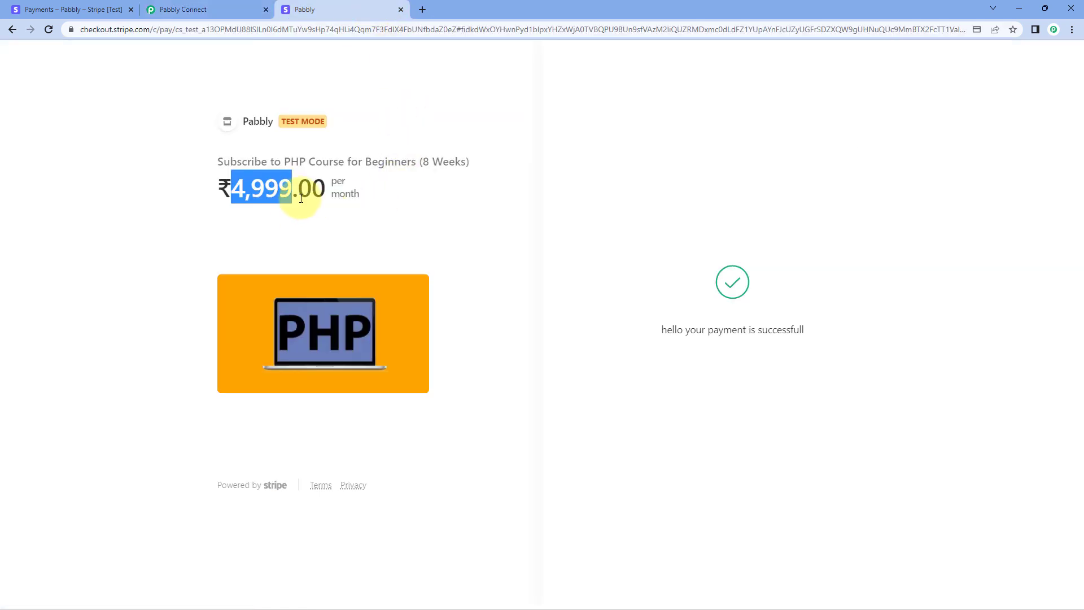
{"action": "left_click_drag", "start_coordinate": [291, 194], "coordinate": [297, 194]}
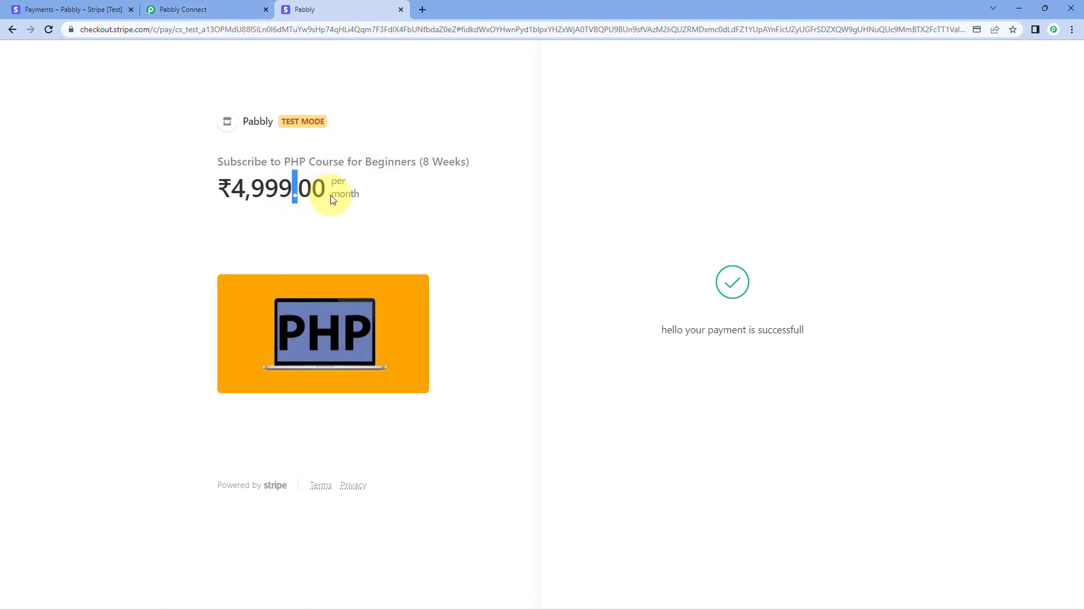
{"action": "left_click_drag", "start_coordinate": [327, 194], "coordinate": [230, 202]}
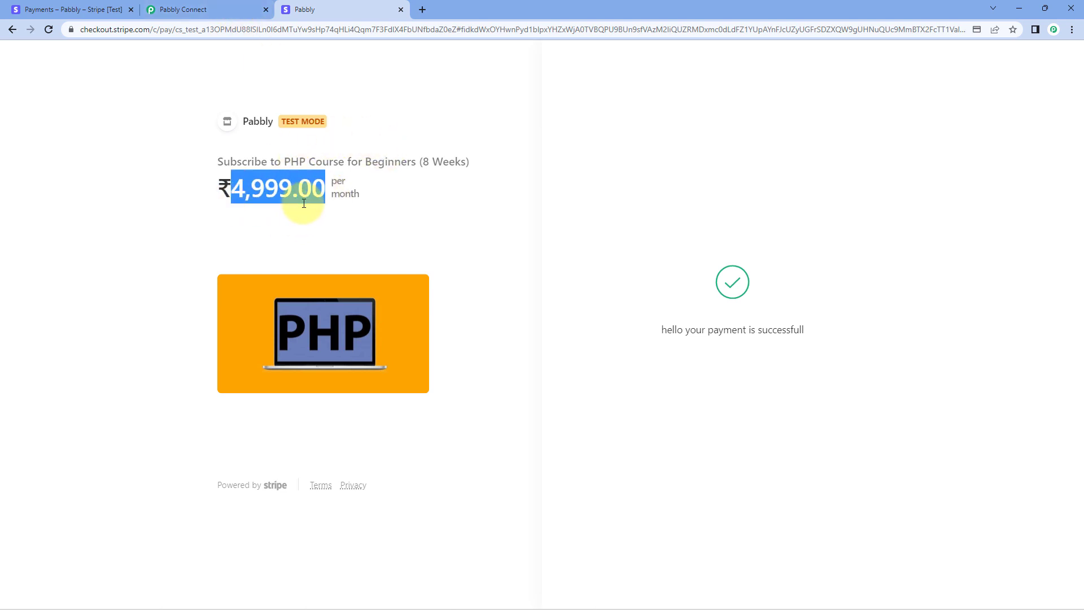
{"action": "left_click", "coordinate": [232, 9]}
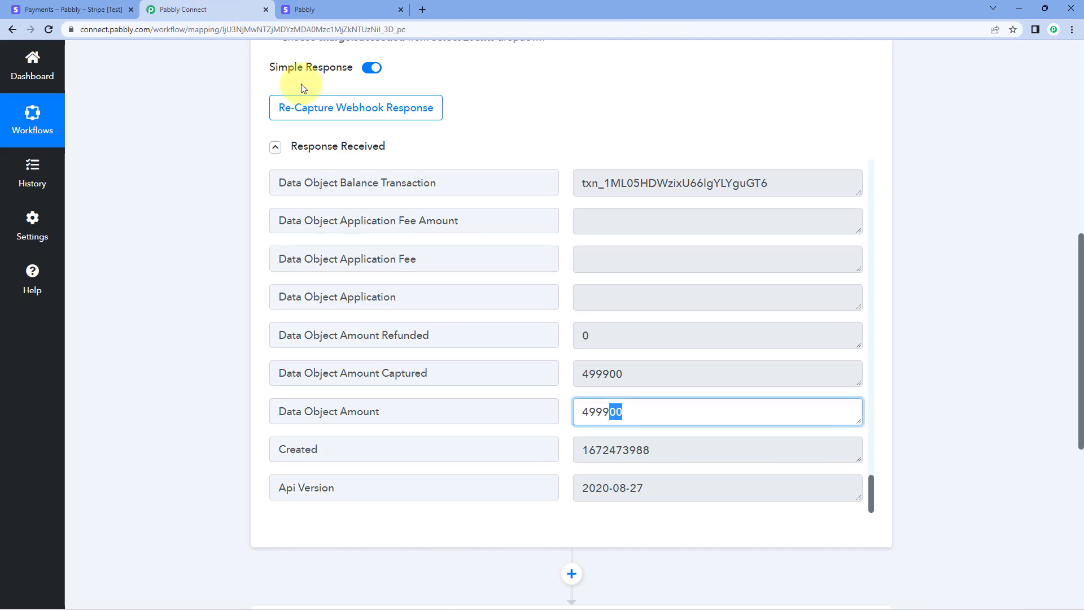
{"action": "left_click", "coordinate": [564, 355]}
{"action": "left_click", "coordinate": [634, 411]}
{"action": "left_click_drag", "start_coordinate": [634, 412], "coordinate": [610, 412]}
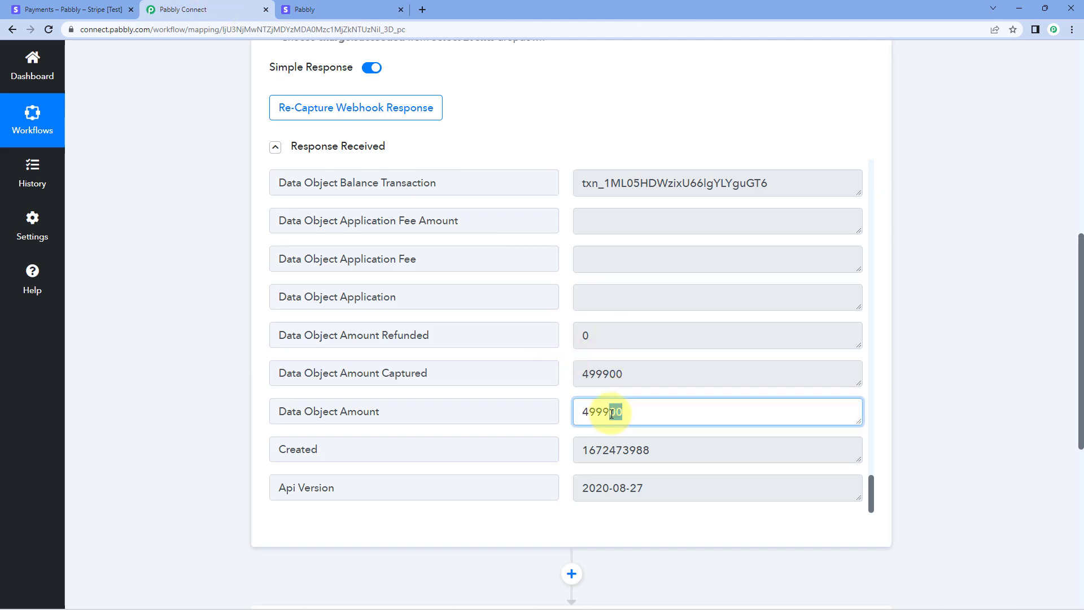
{"action": "left_click", "coordinate": [563, 393]}
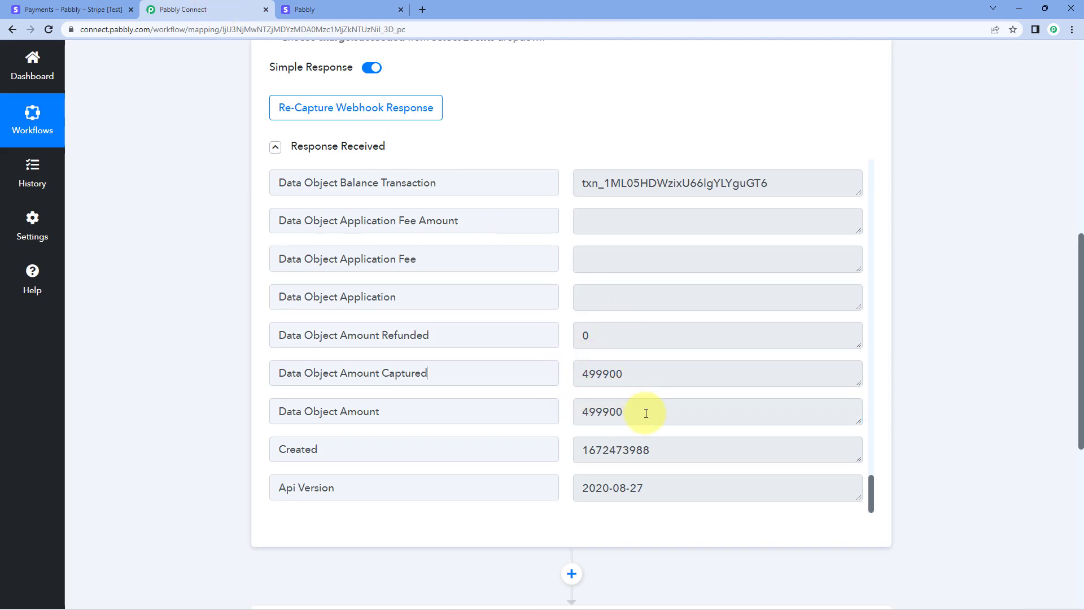
{"action": "left_click_drag", "start_coordinate": [649, 411], "coordinate": [576, 412]}
{"action": "left_click", "coordinate": [570, 397]}
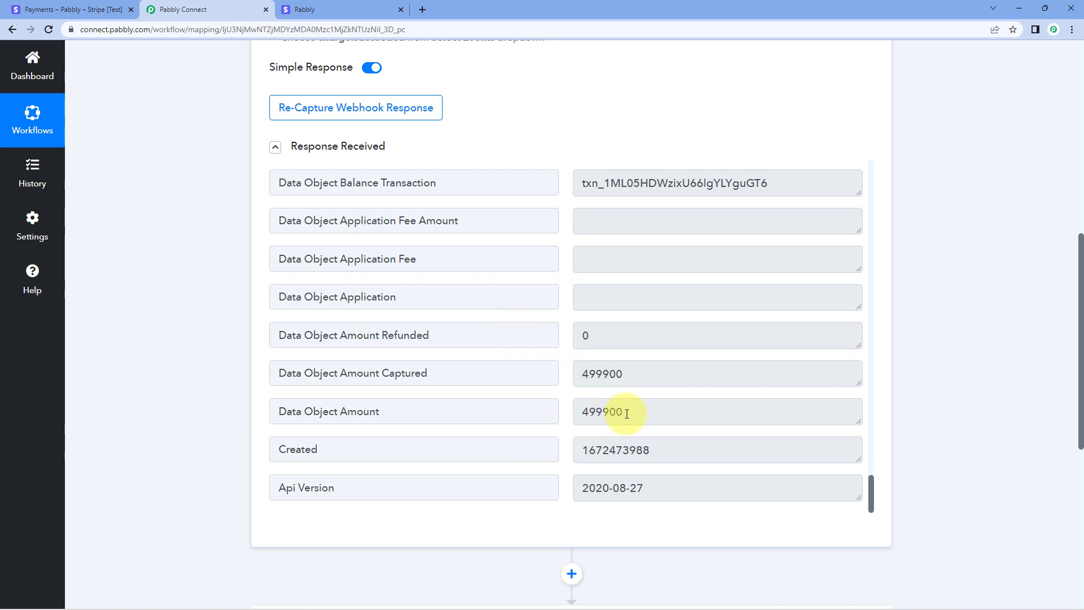
{"action": "left_click_drag", "start_coordinate": [621, 412], "coordinate": [569, 417]}
{"action": "left_click", "coordinate": [568, 391]}
Choose Filter by Pabbly as the app for the new action step below the trigger.
{"action": "scroll", "coordinate": [227, 367], "scroll_direction": "down", "scroll_amount": 7}
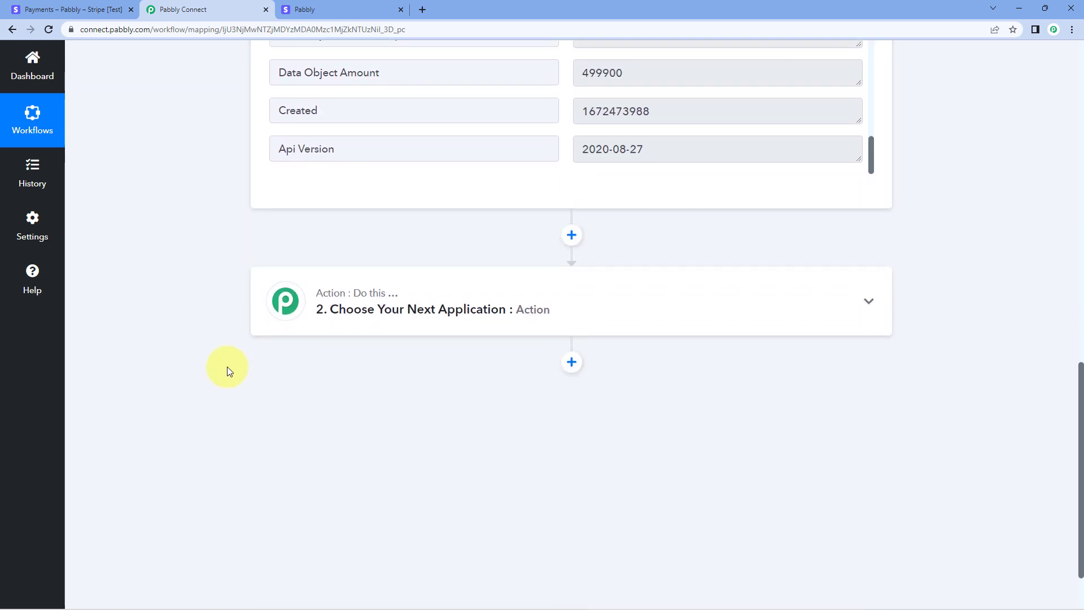
{"action": "left_click", "coordinate": [492, 247]}
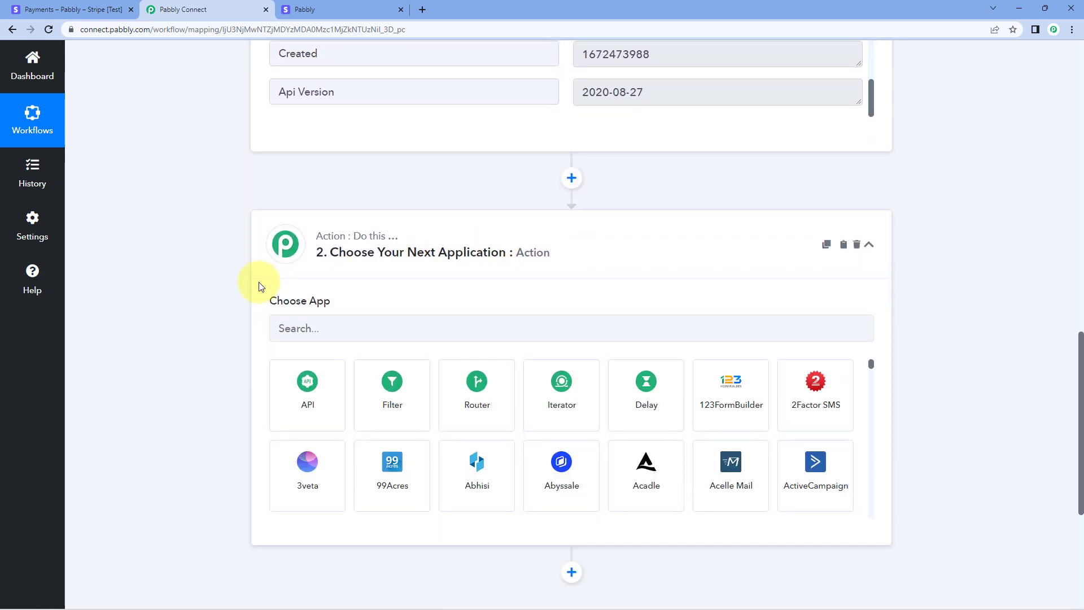
{"action": "left_click", "coordinate": [321, 279]}
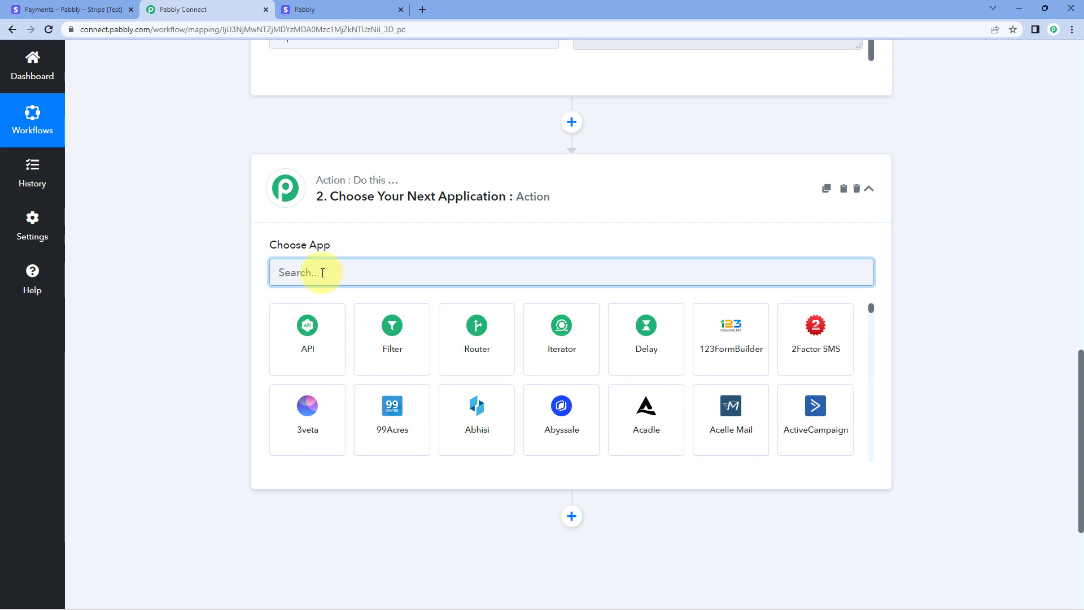
{"action": "left_click", "coordinate": [399, 328]}
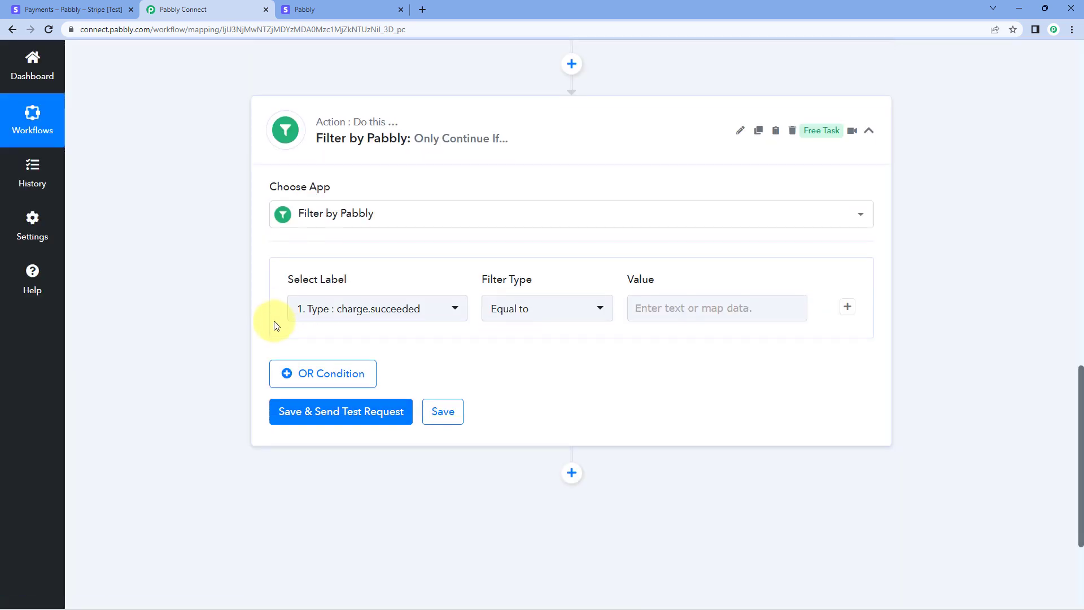
Set the filter condition's label to Stripe: New Charge's Data Object Amount (499900).
{"action": "left_click", "coordinate": [452, 255]}
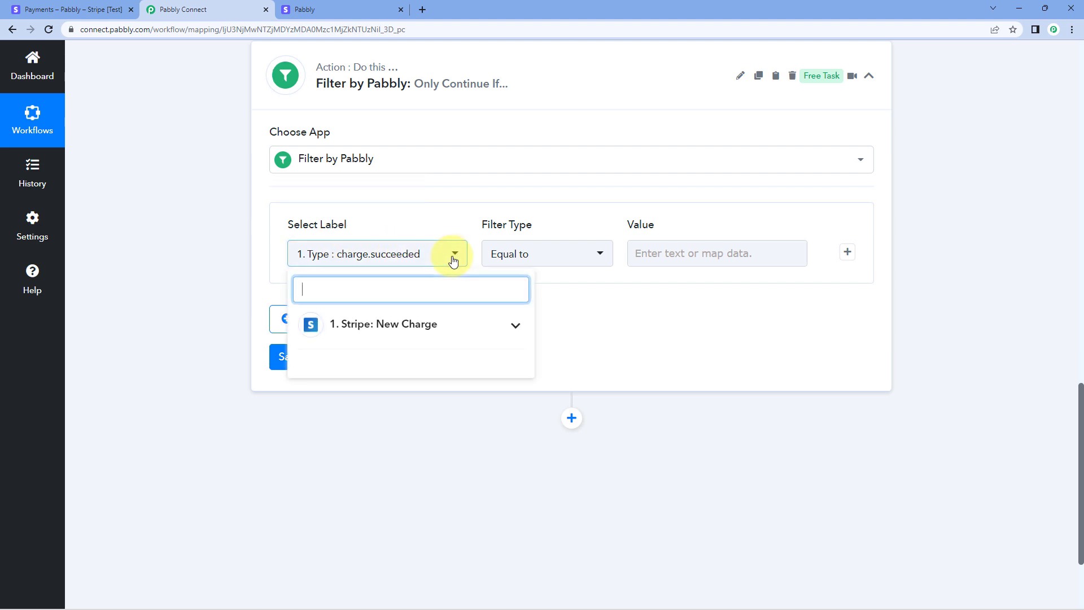
{"action": "left_click", "coordinate": [499, 328]}
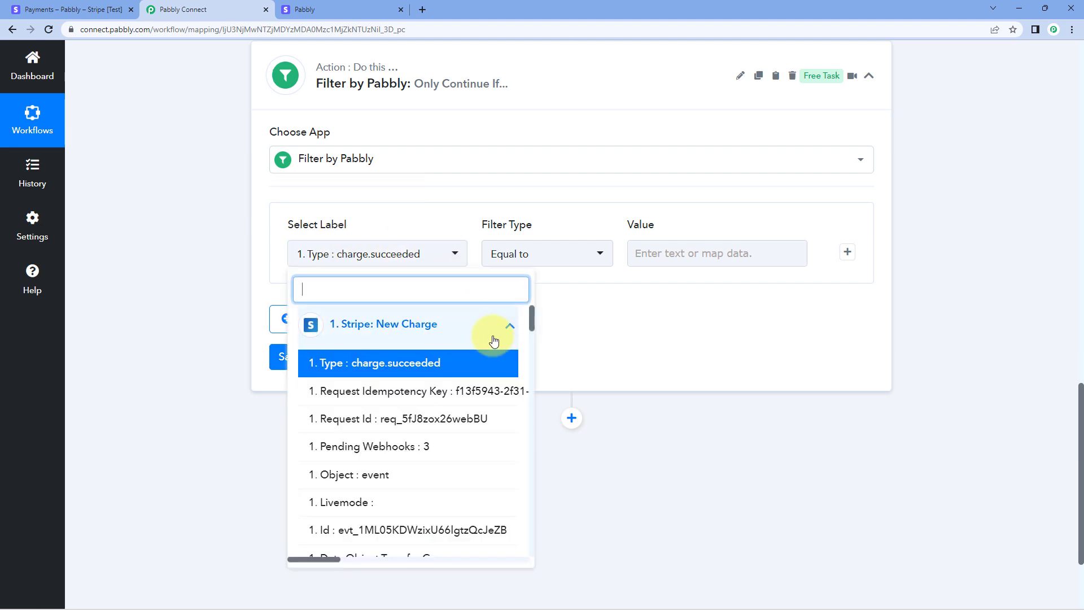
{"action": "scroll", "coordinate": [480, 397], "scroll_direction": "down", "scroll_amount": 2}
{"action": "scroll", "coordinate": [479, 397], "scroll_direction": "down", "scroll_amount": 4}
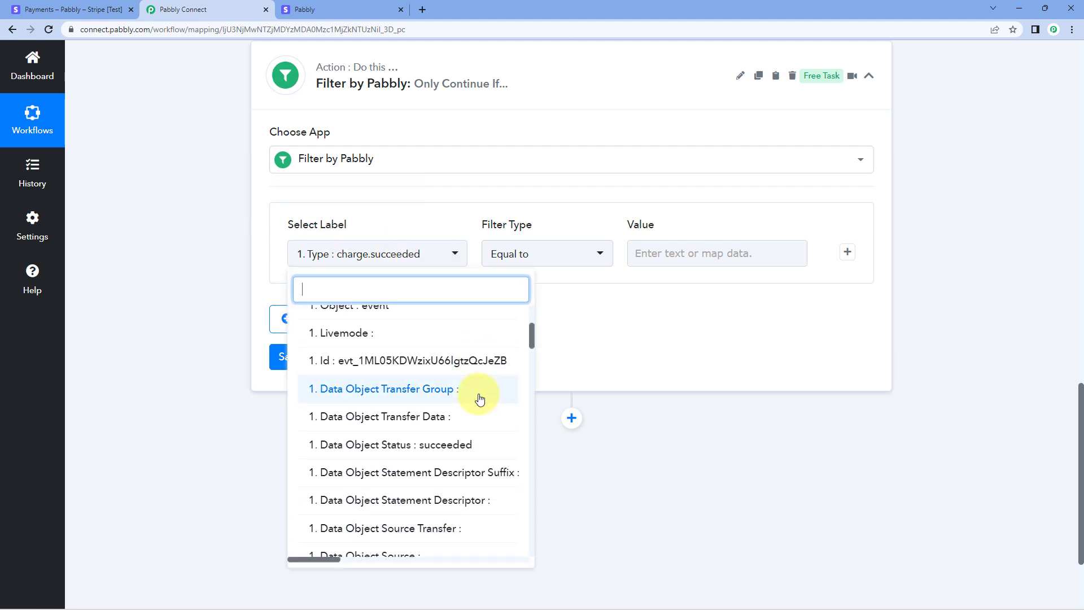
{"action": "scroll", "coordinate": [480, 402], "scroll_direction": "down", "scroll_amount": 8}
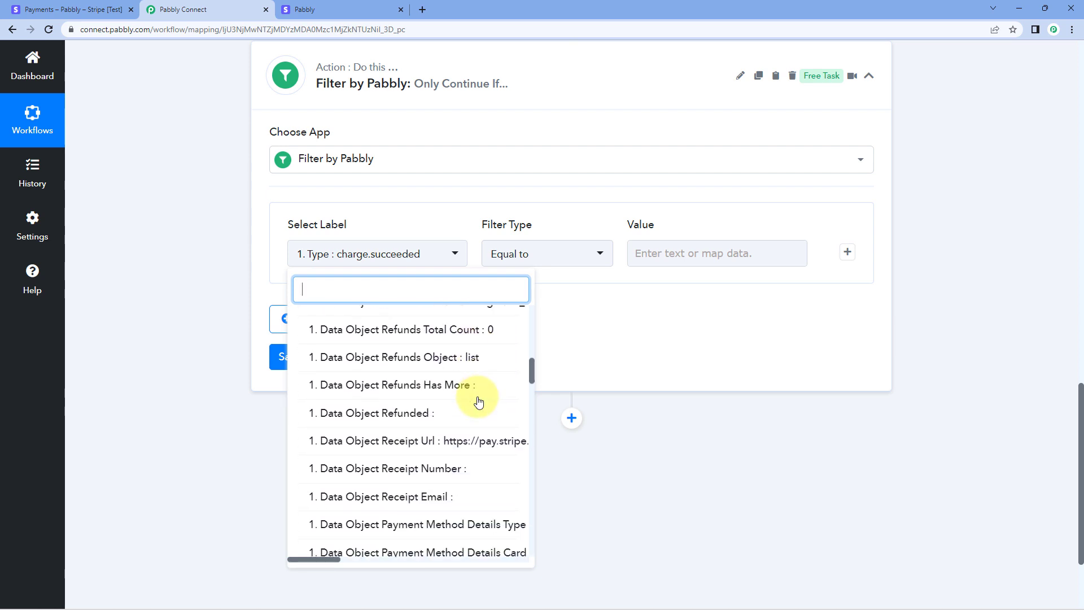
{"action": "scroll", "coordinate": [479, 401], "scroll_direction": "down", "scroll_amount": 10}
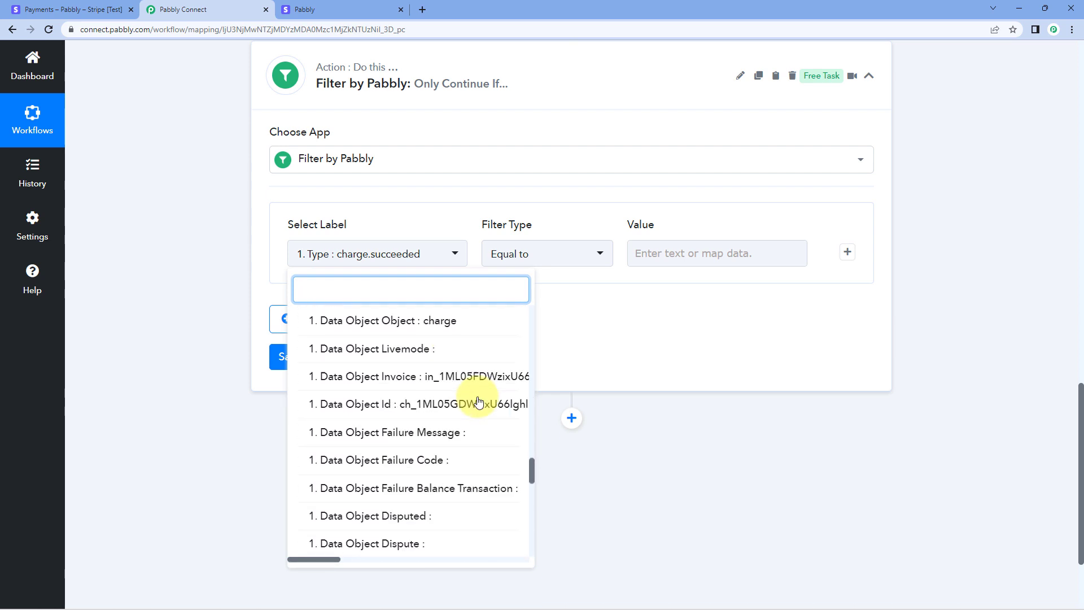
{"action": "scroll", "coordinate": [478, 403], "scroll_direction": "down", "scroll_amount": 2}
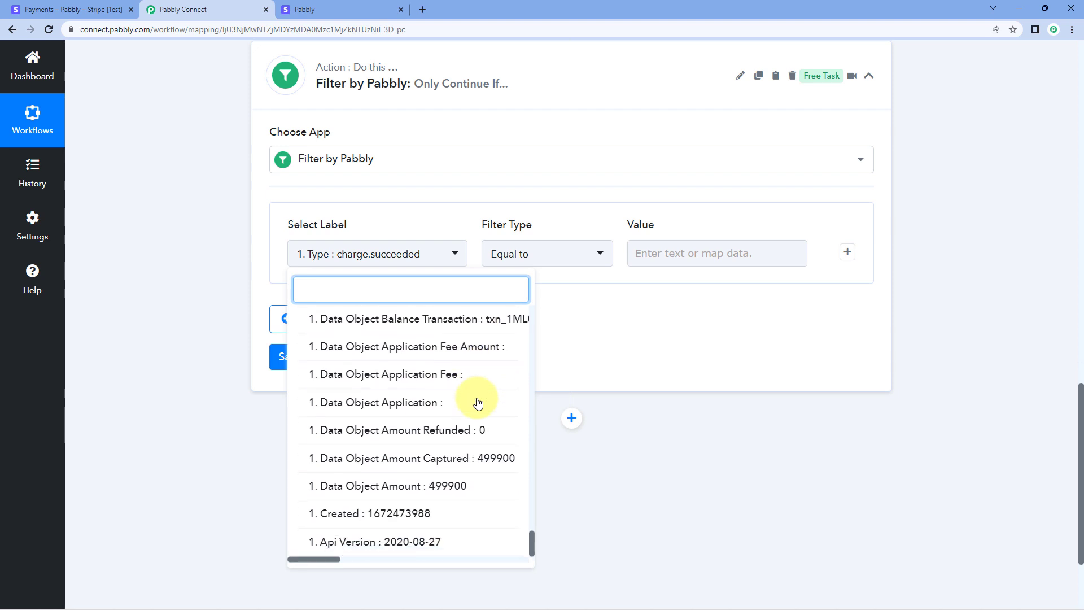
{"action": "left_click", "coordinate": [439, 493]}
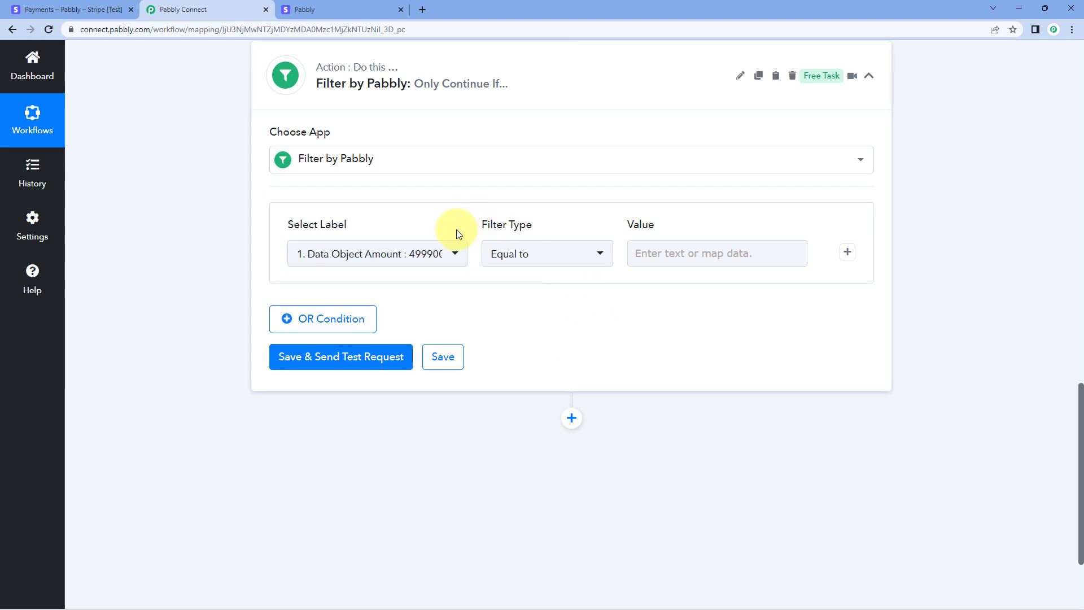
Enter 499900 as the Equal to value, matching the ₹4,999.00 price, then save and test.
{"action": "left_click", "coordinate": [685, 252]}
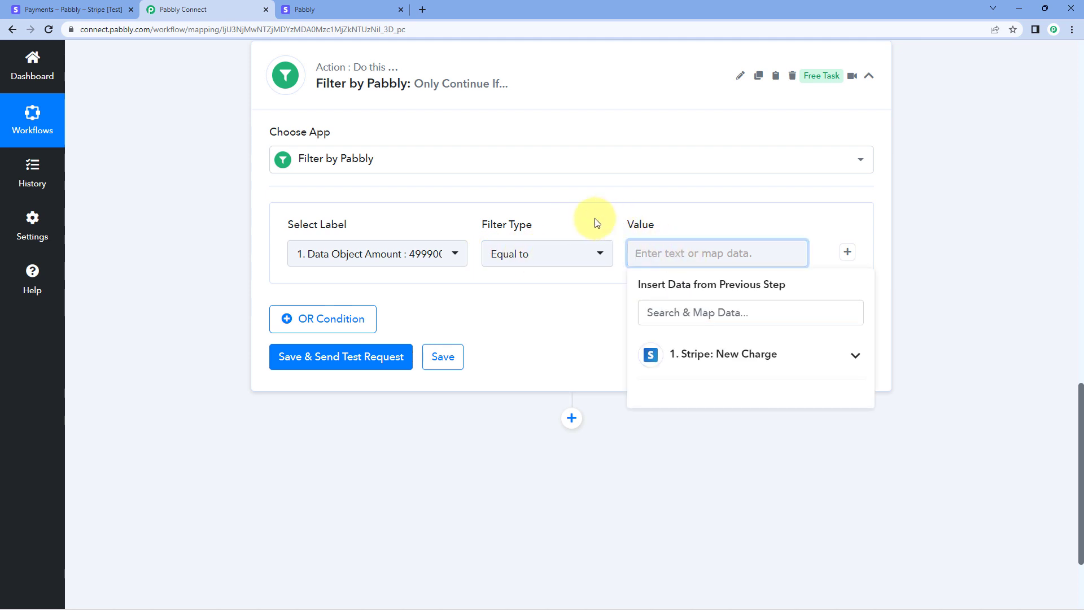
{"action": "type", "text": "4999"}
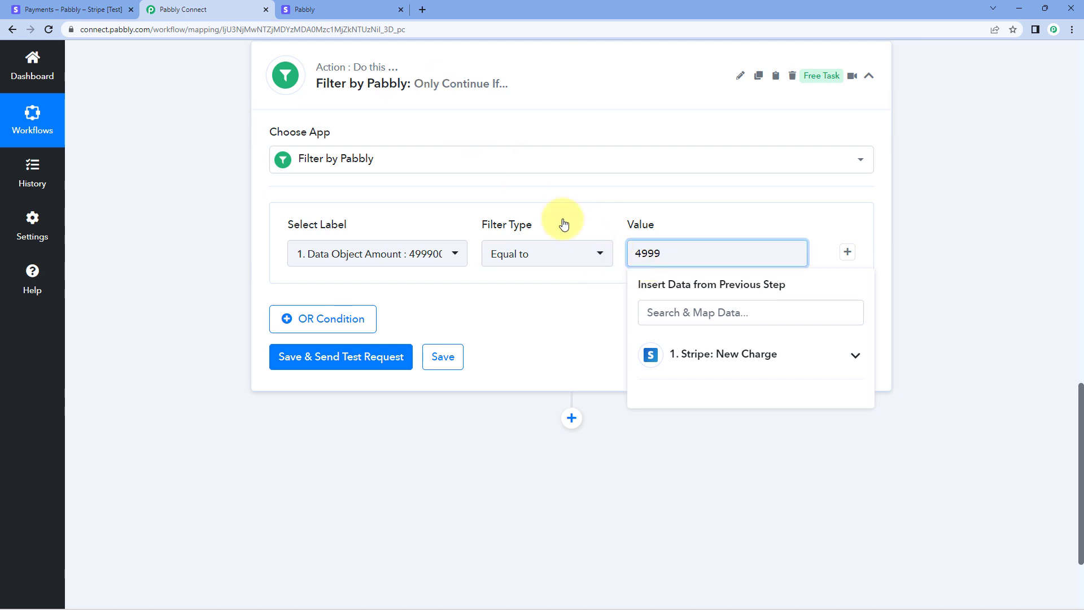
{"action": "left_click", "coordinate": [322, 7]}
{"action": "left_click_drag", "start_coordinate": [298, 187], "coordinate": [326, 186]}
{"action": "left_click", "coordinate": [215, 17]}
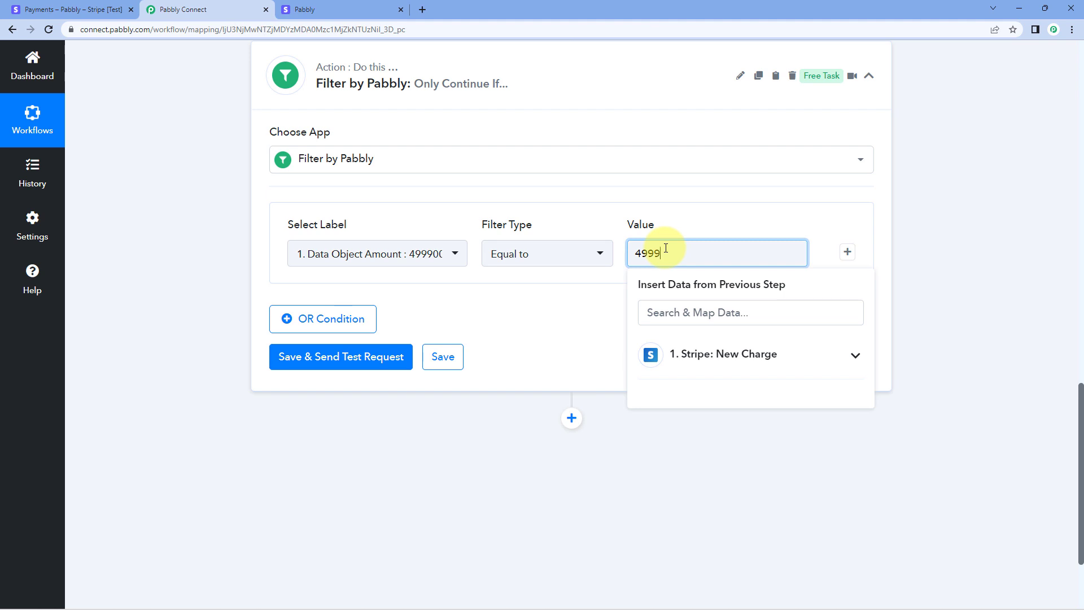
{"action": "left_click", "coordinate": [582, 218]}
{"action": "left_click", "coordinate": [363, 364]}
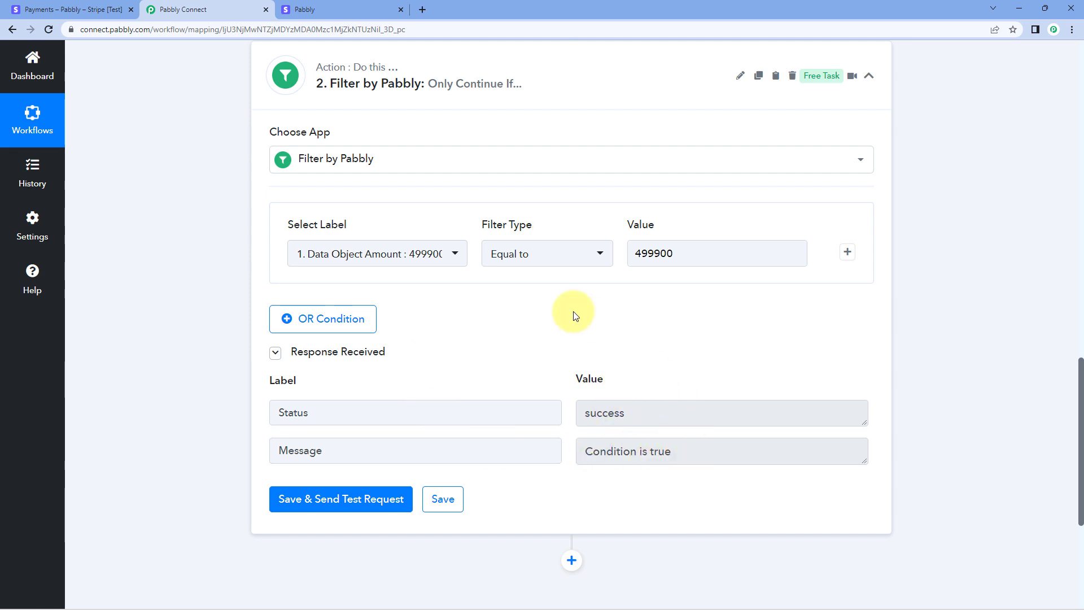
{"action": "scroll", "coordinate": [571, 307], "scroll_direction": "up", "scroll_amount": 9}
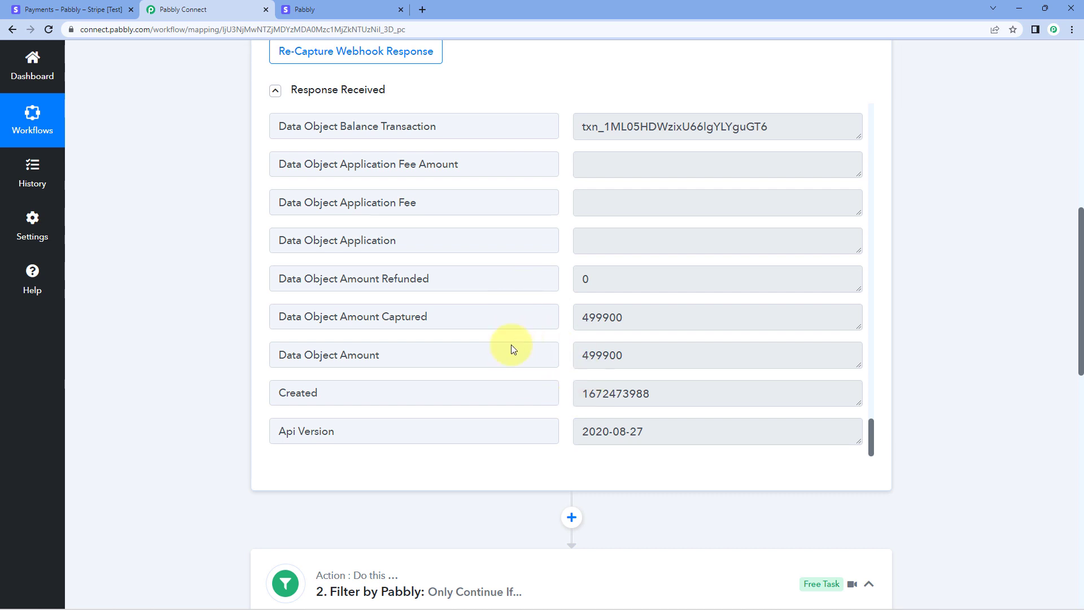
{"action": "double_click", "coordinate": [602, 355]}
{"action": "scroll", "coordinate": [621, 356], "scroll_direction": "down", "scroll_amount": 5}
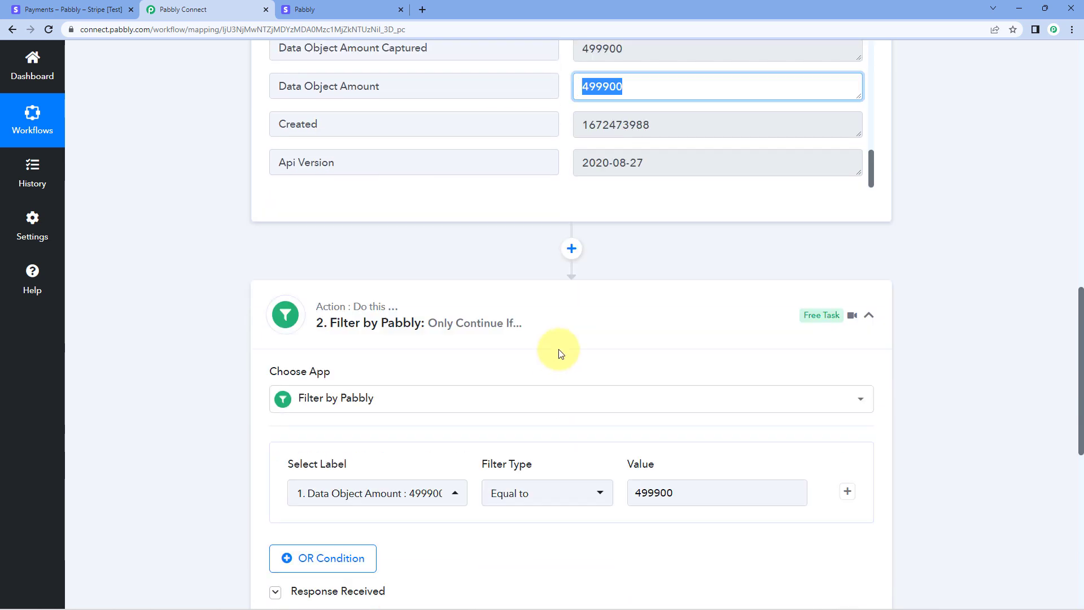
{"action": "scroll", "coordinate": [649, 417], "scroll_direction": "down", "scroll_amount": 1}
{"action": "double_click", "coordinate": [711, 419]}
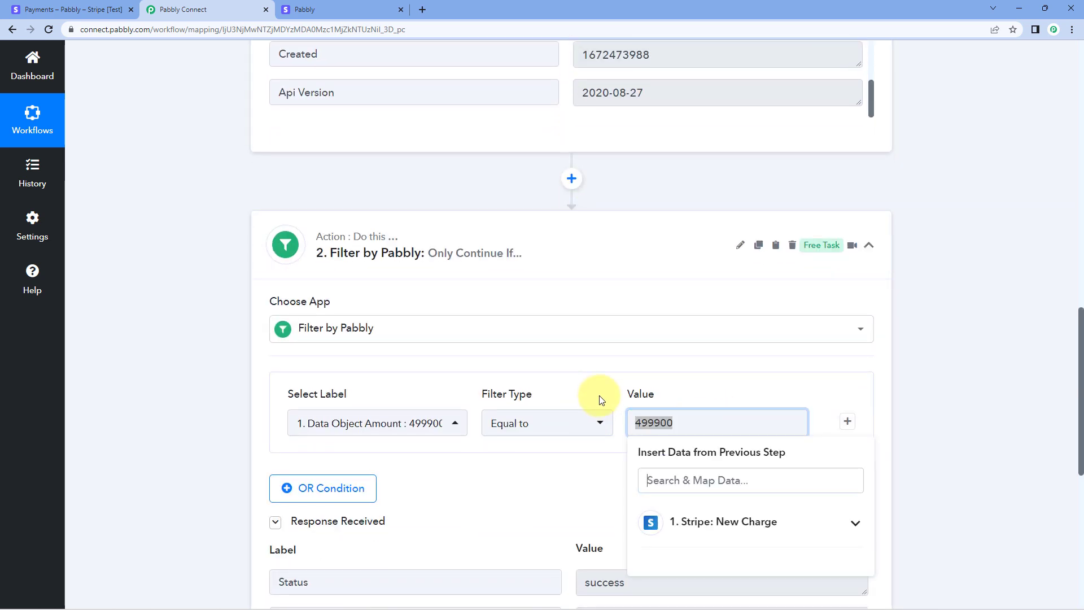
{"action": "left_click", "coordinate": [669, 406]}
{"action": "left_click", "coordinate": [654, 422]}
{"action": "left_click", "coordinate": [617, 401]}
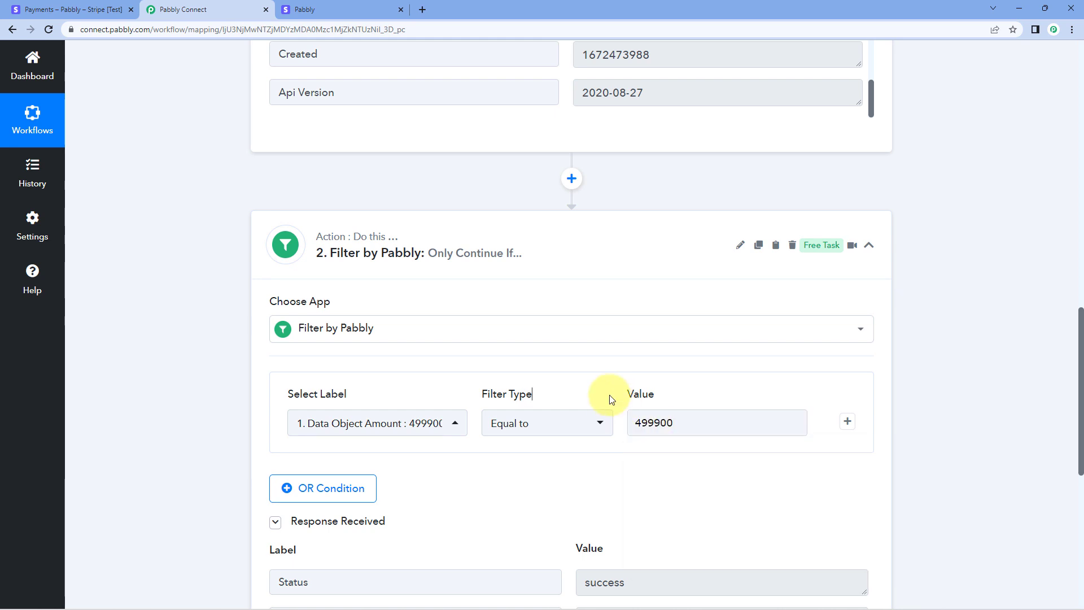
{"action": "scroll", "coordinate": [581, 416], "scroll_direction": "down", "scroll_amount": 3}
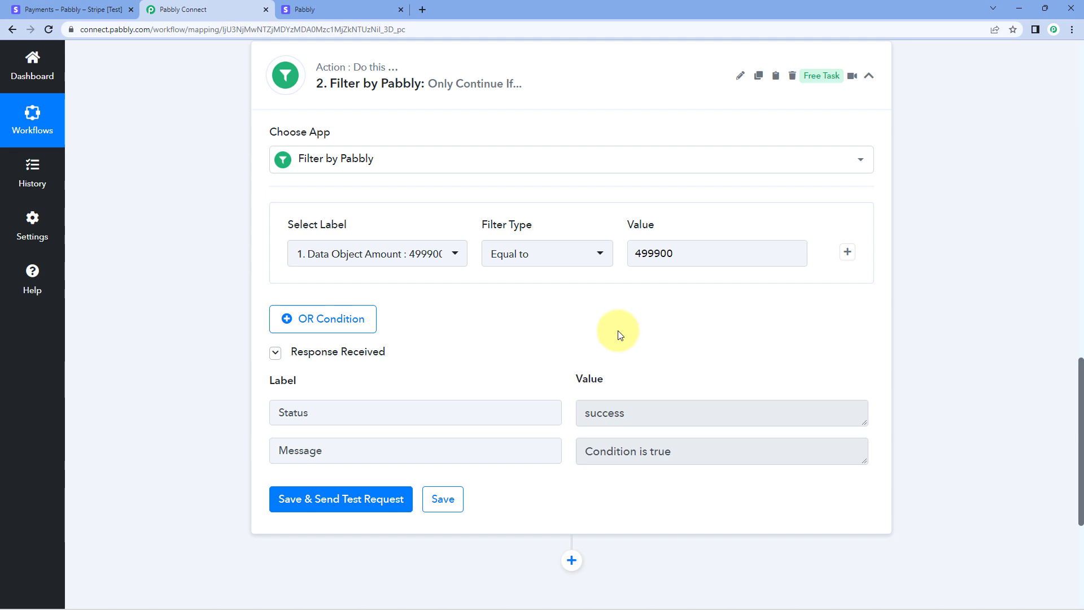
{"action": "scroll", "coordinate": [619, 335], "scroll_direction": "up", "scroll_amount": 7}
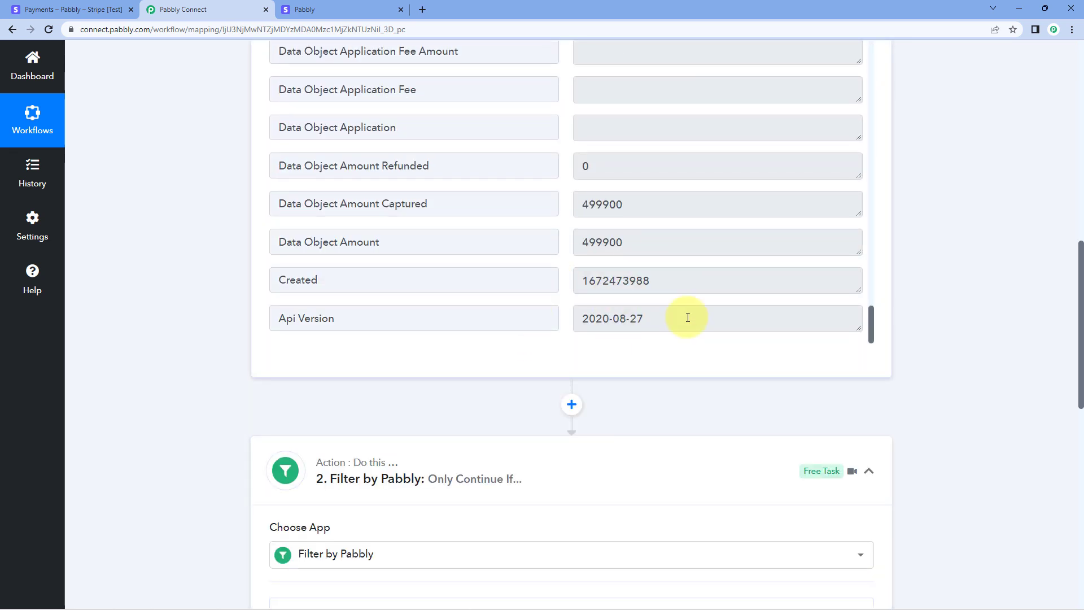
{"action": "scroll", "coordinate": [634, 339], "scroll_direction": "down", "scroll_amount": 6}
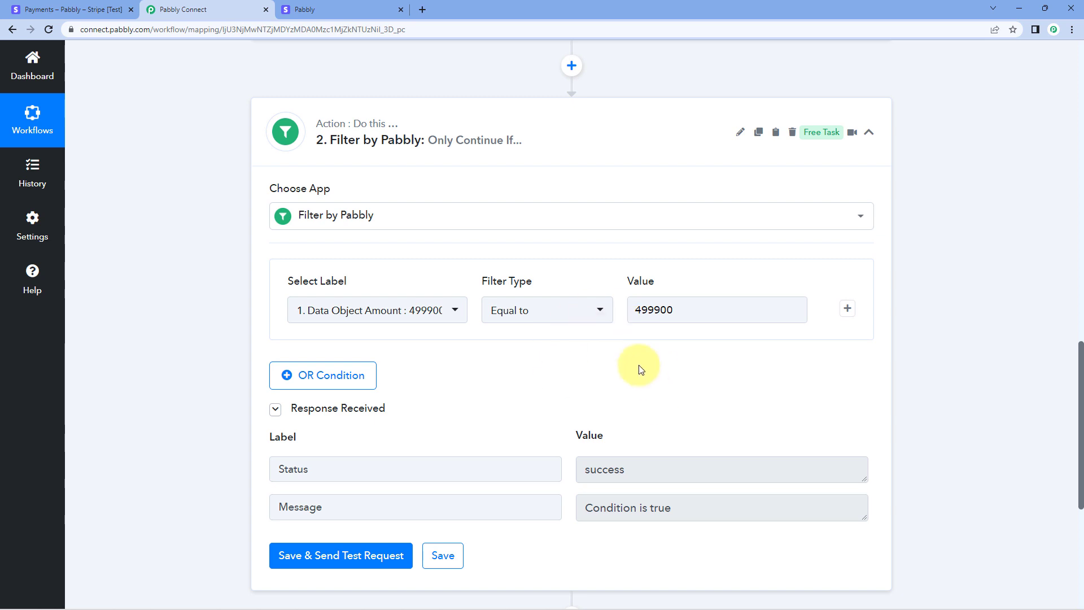
{"action": "left_click", "coordinate": [593, 141]}
{"action": "scroll", "coordinate": [635, 319], "scroll_direction": "up", "scroll_amount": 4}
{"action": "scroll", "coordinate": [636, 319], "scroll_direction": "up", "scroll_amount": 15}
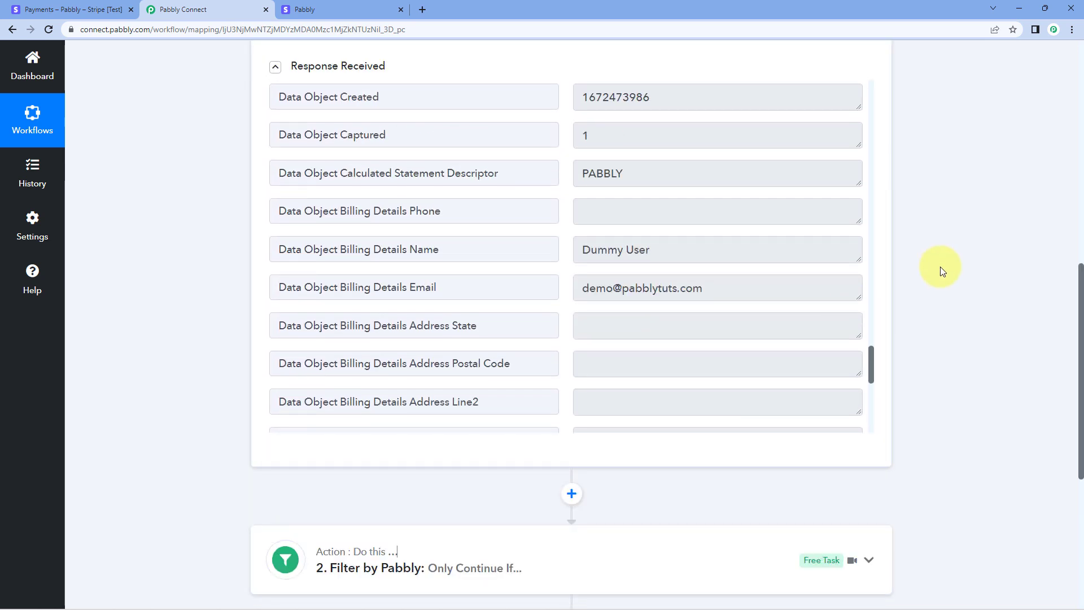
{"action": "left_click", "coordinate": [490, 228]}
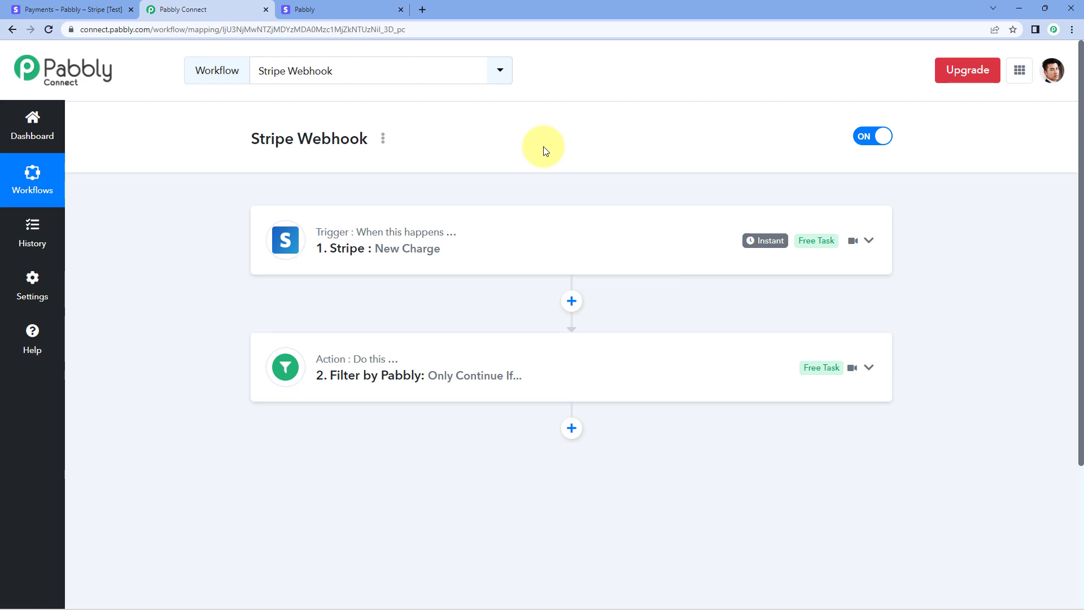
{"action": "left_click", "coordinate": [446, 349]}
Select the filter's 499900 value, then bring back the ₹4,999.00 checkout success page.
{"action": "scroll", "coordinate": [243, 333], "scroll_direction": "down", "scroll_amount": 6}
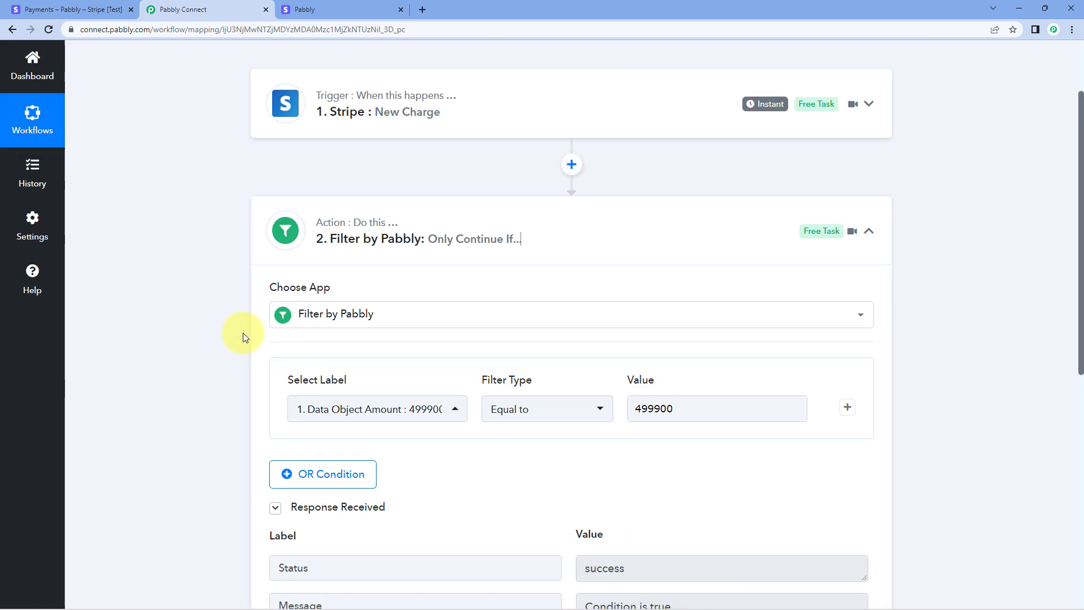
{"action": "left_click", "coordinate": [786, 198]}
{"action": "left_click_drag", "start_coordinate": [692, 209], "coordinate": [623, 208]}
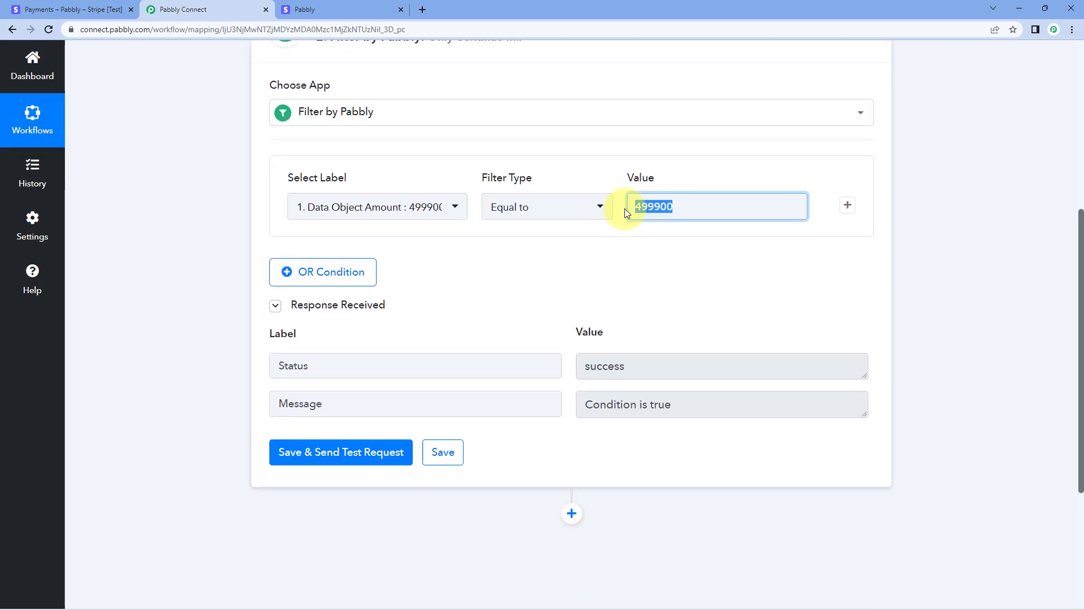
{"action": "left_click", "coordinate": [600, 184]}
{"action": "left_click", "coordinate": [658, 206]}
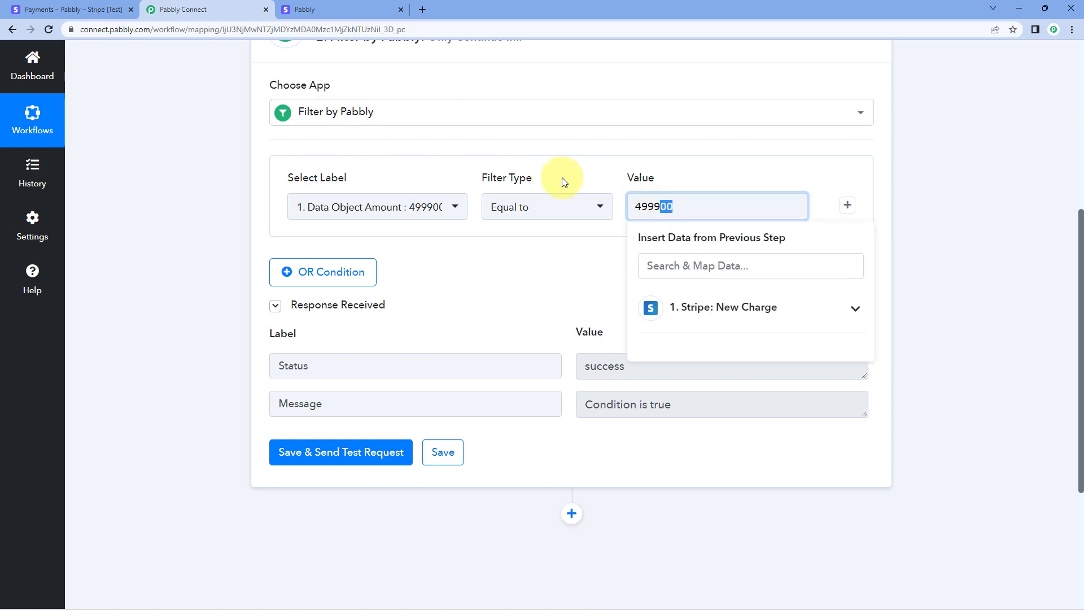
{"action": "left_click", "coordinate": [316, 9]}
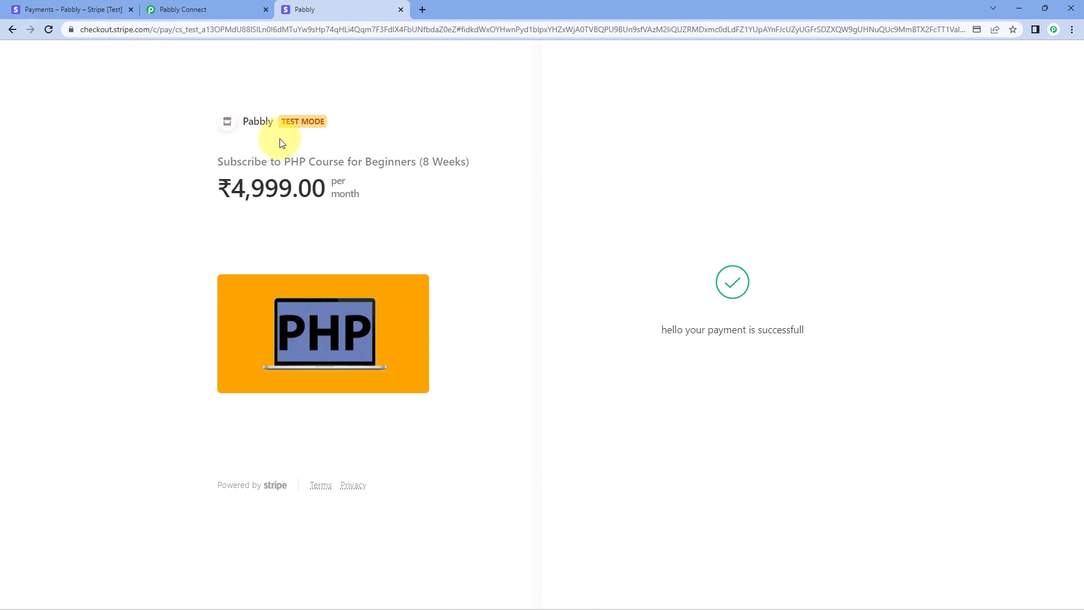
Copy the ₹2,000.00 Spoken English Notes payment link from Stripe's Payment links and open it in a new tab.
{"action": "left_click", "coordinate": [70, 4]}
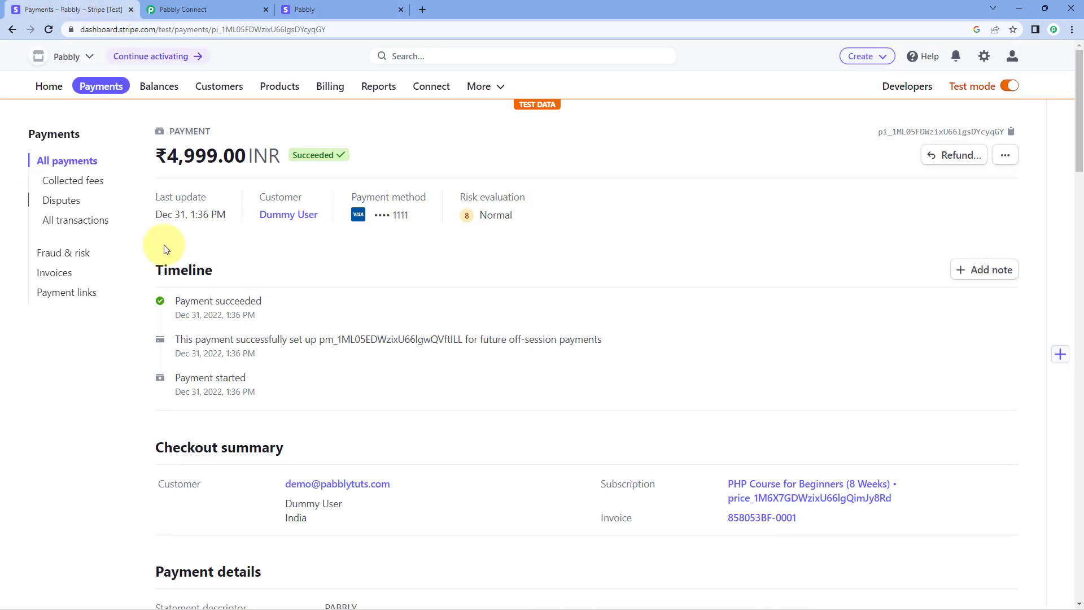
{"action": "left_click", "coordinate": [76, 295]}
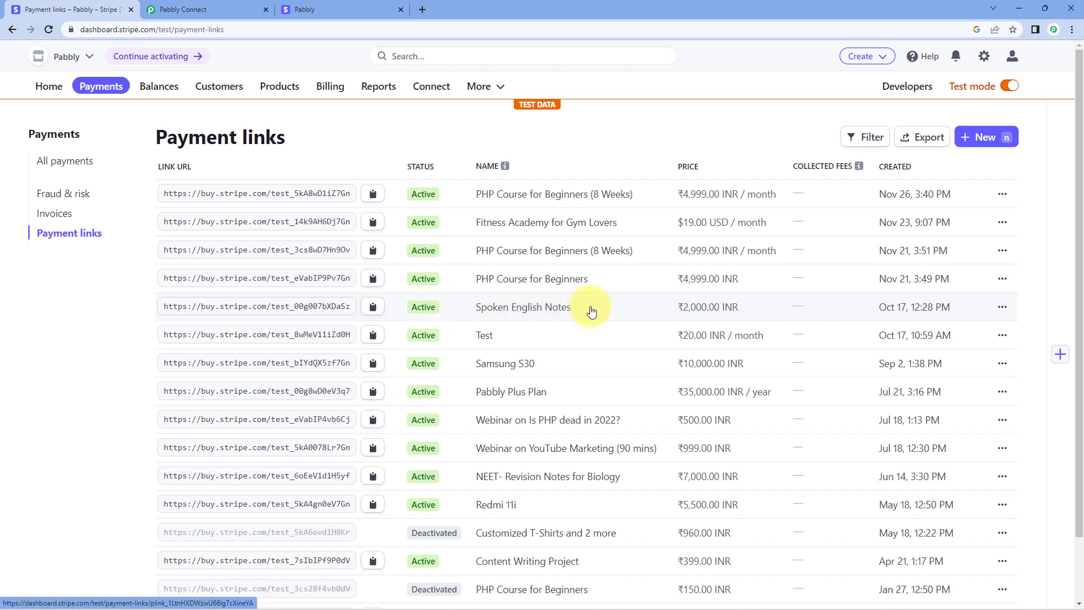
{"action": "left_click", "coordinate": [372, 306]}
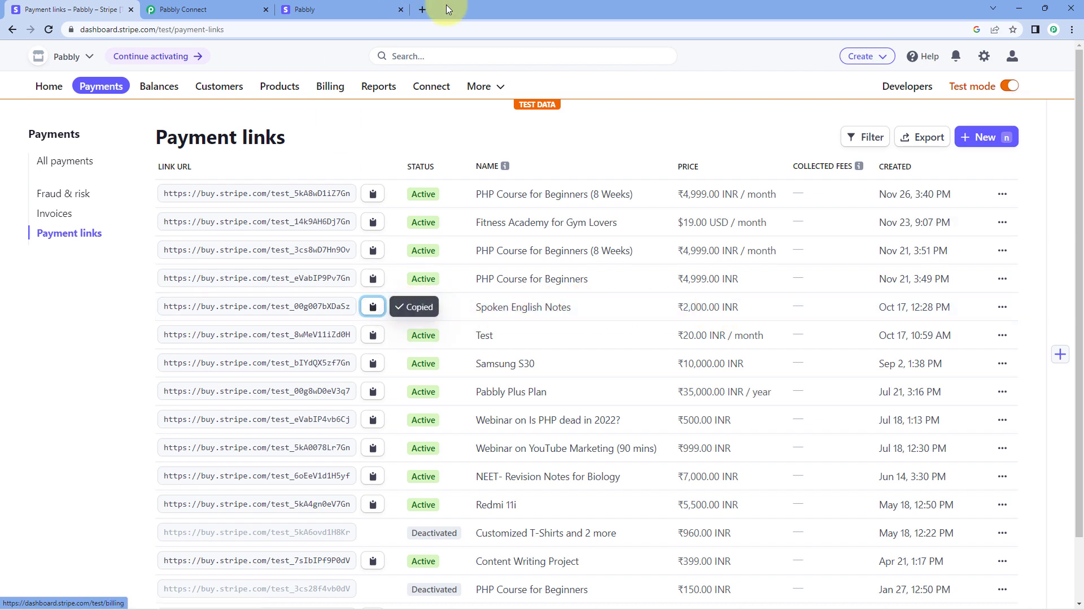
{"action": "left_click", "coordinate": [423, 9]}
{"action": "key", "text": "ctrl+v"}
{"action": "key", "text": "Return"}
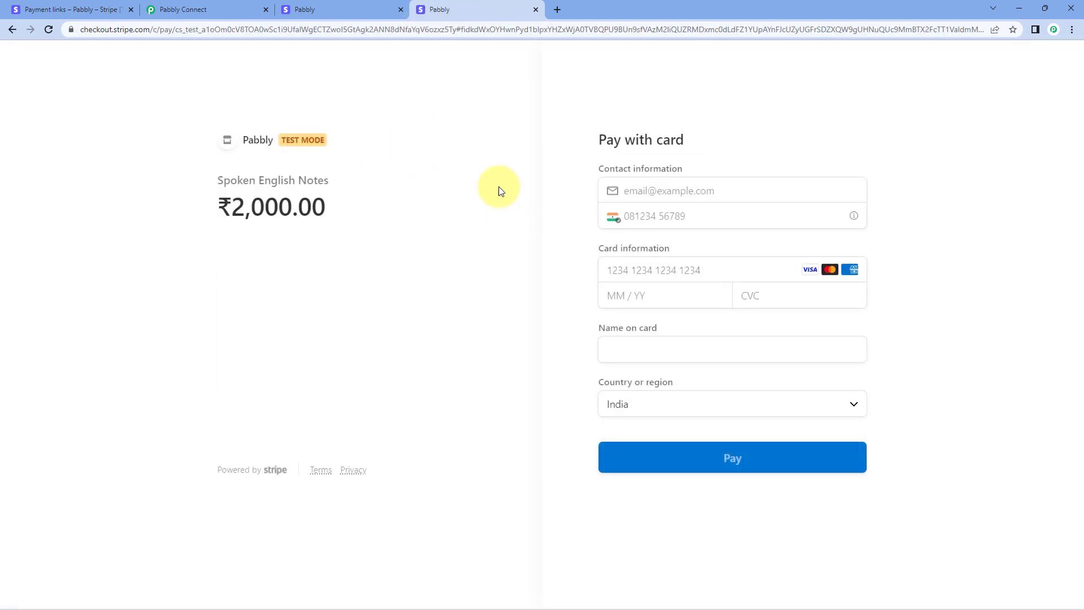
Enter the contact e-mail address on the Stripe Checkout page.
{"action": "left_click", "coordinate": [664, 193]}
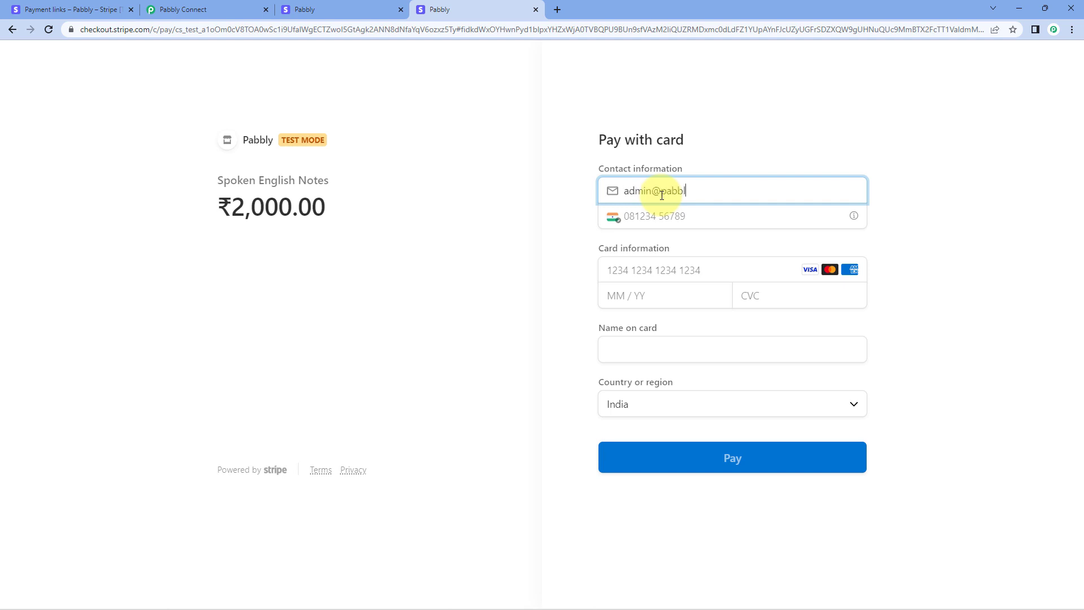
{"action": "key", "text": "Tab"}
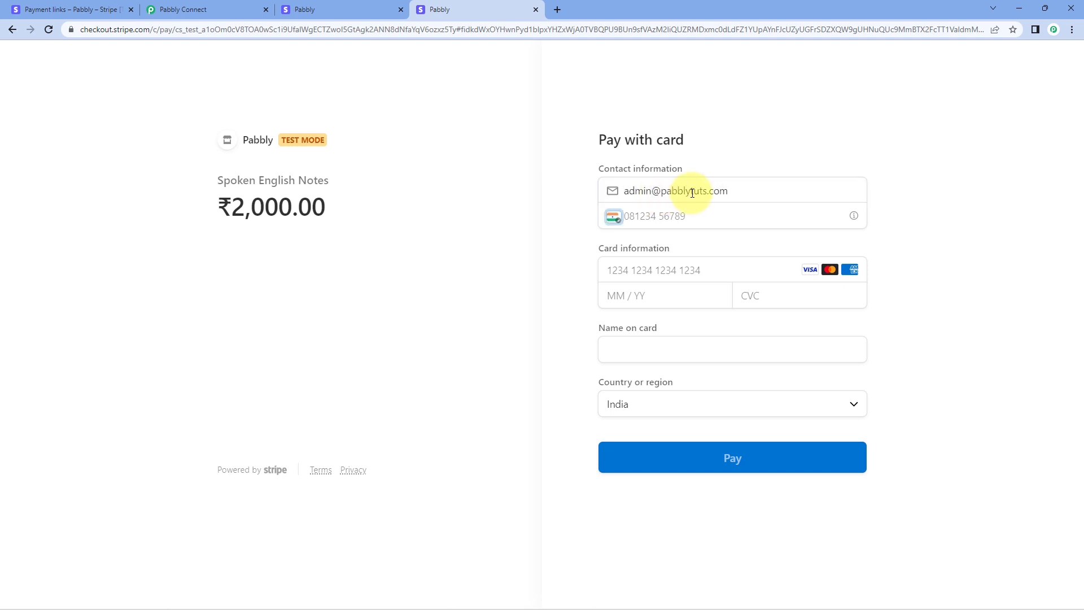
{"action": "key", "text": "Tab"}
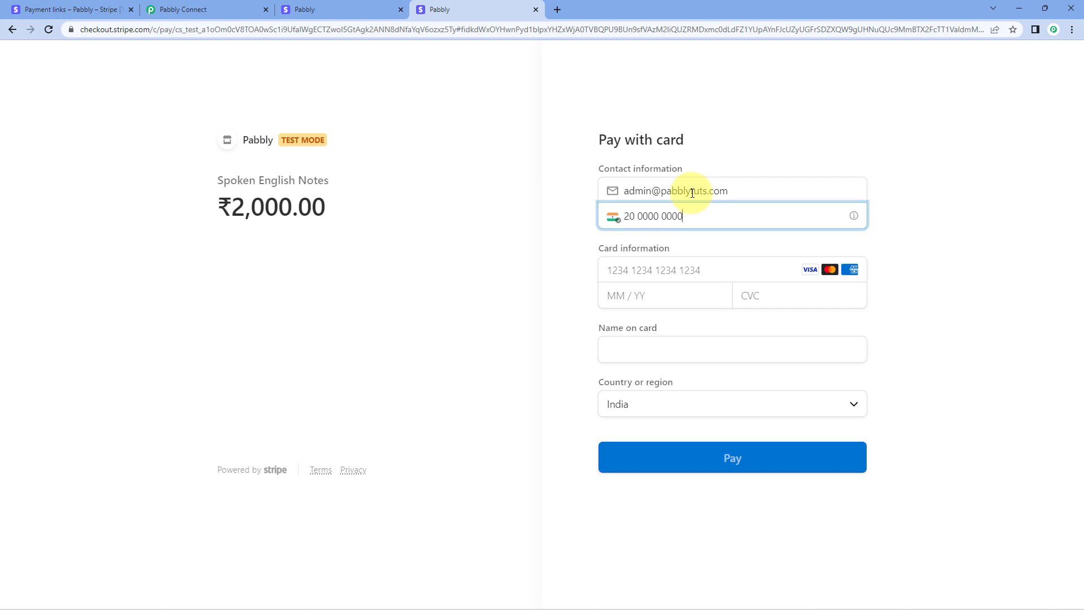
Fill in the test card number and name on card, then pay the ₹2,000.00.
{"action": "left_click", "coordinate": [668, 275]}
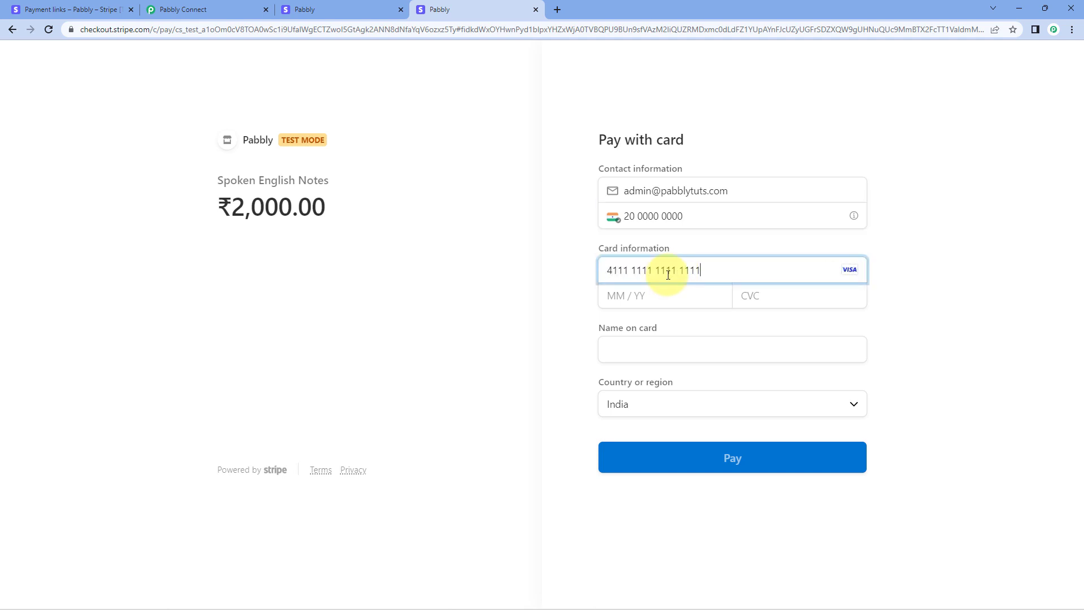
{"action": "type", "text": "11"}
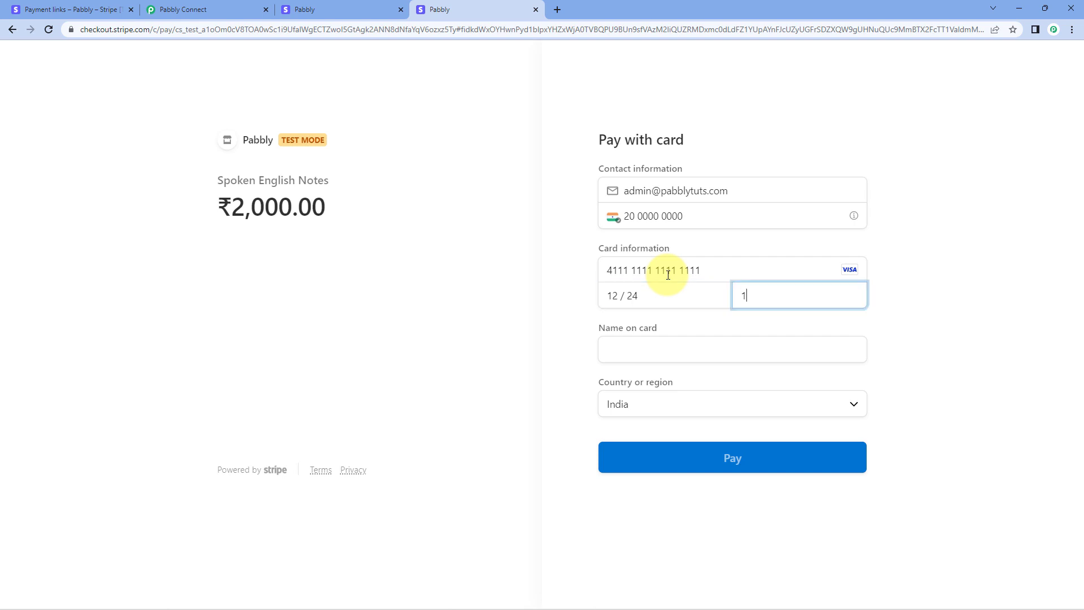
{"action": "type", "text": "23"}
{"action": "key", "text": "Tab"}
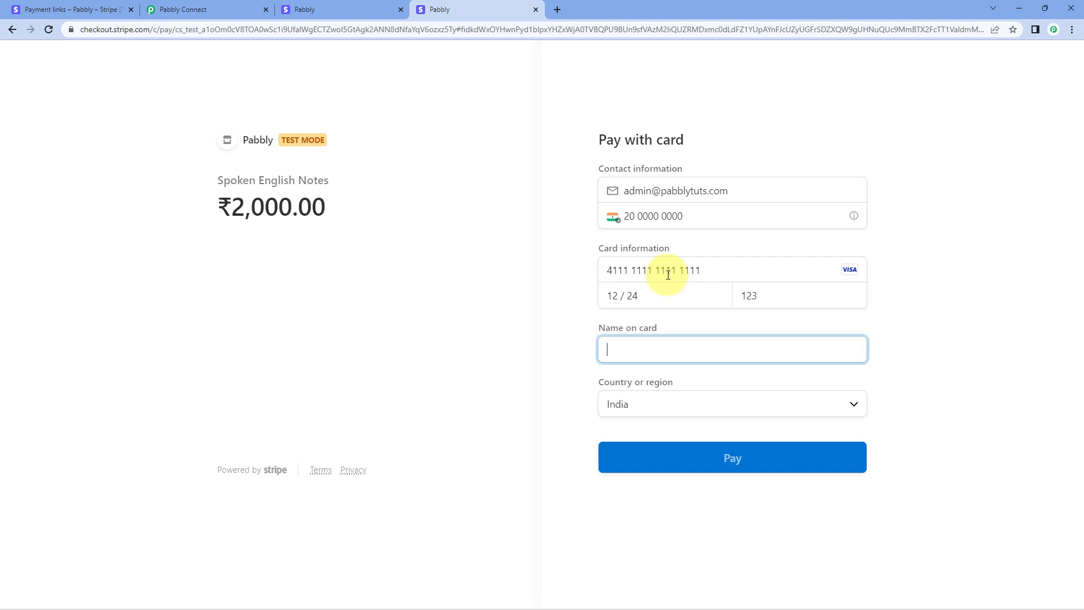
{"action": "type", "text": "Test Pabbly"}
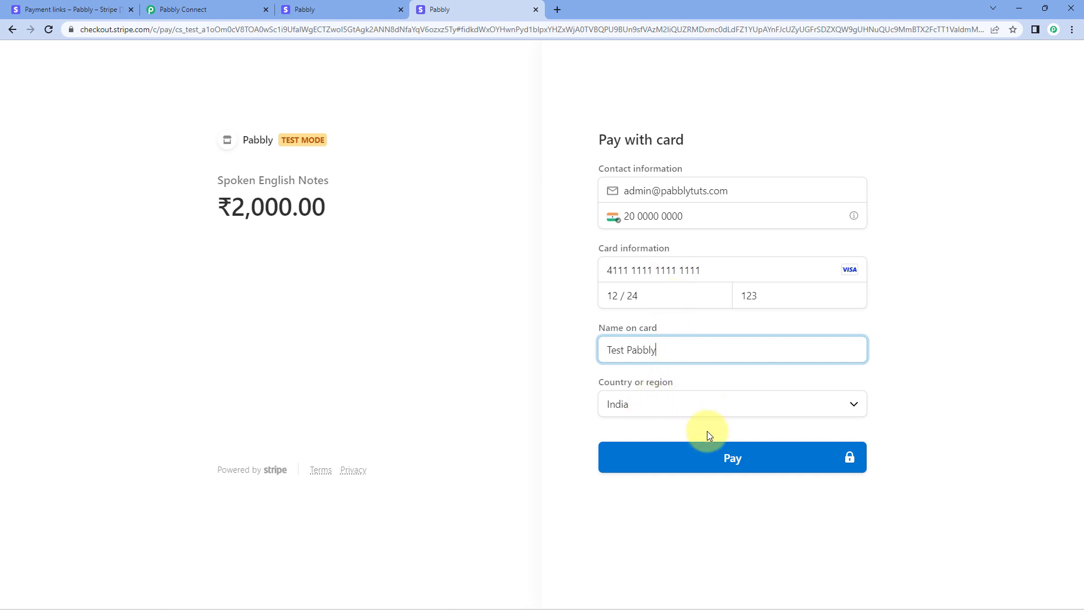
{"action": "left_click", "coordinate": [715, 467]}
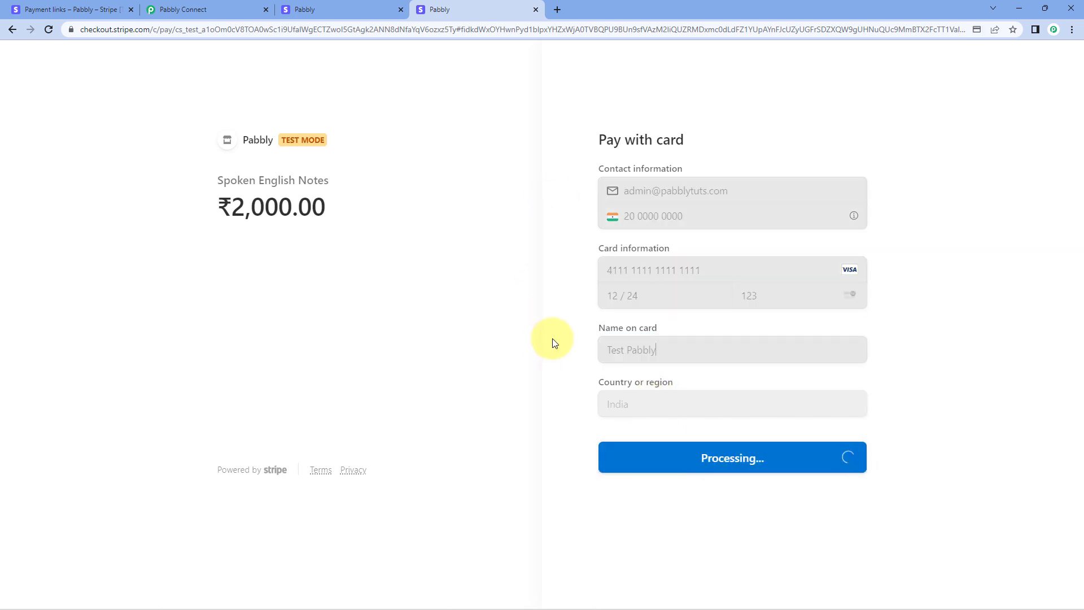
Check the 2,000.00 amount, then return to the Pabbly Connect workflow tab.
{"action": "double_click", "coordinate": [232, 212]}
{"action": "left_click", "coordinate": [351, 317]}
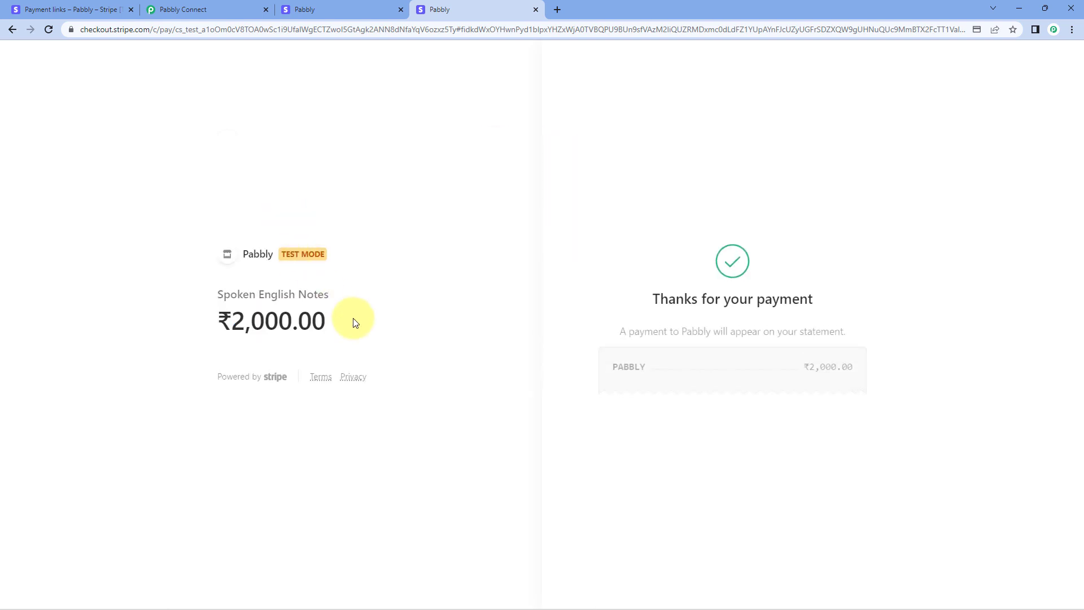
{"action": "left_click", "coordinate": [215, 9]}
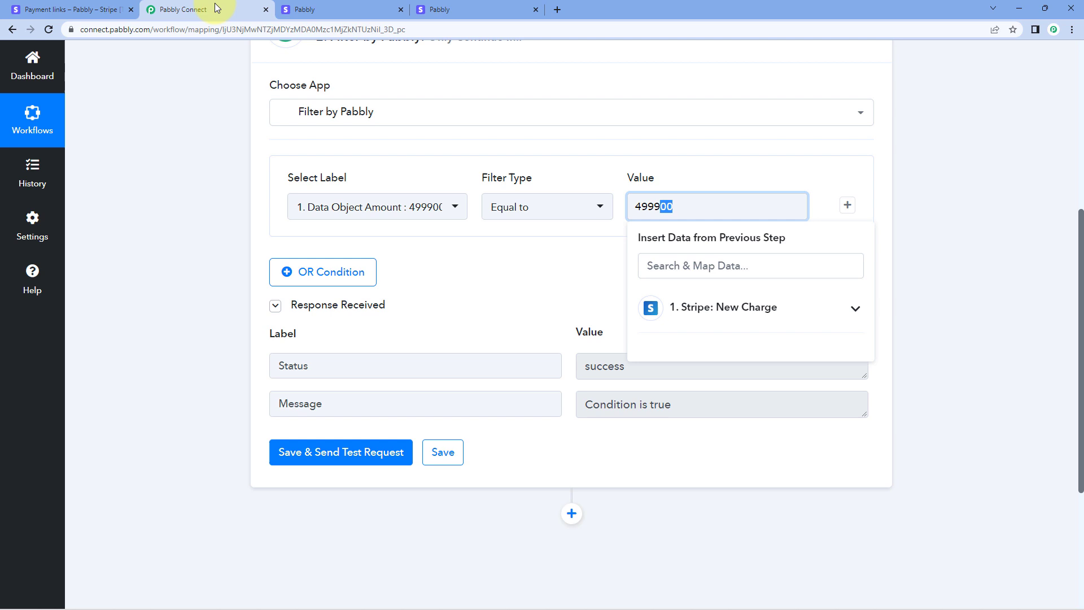
Review the checkout confirmation tabs and confirm the 2,000.00 amount was paid.
{"action": "left_click", "coordinate": [311, 7]}
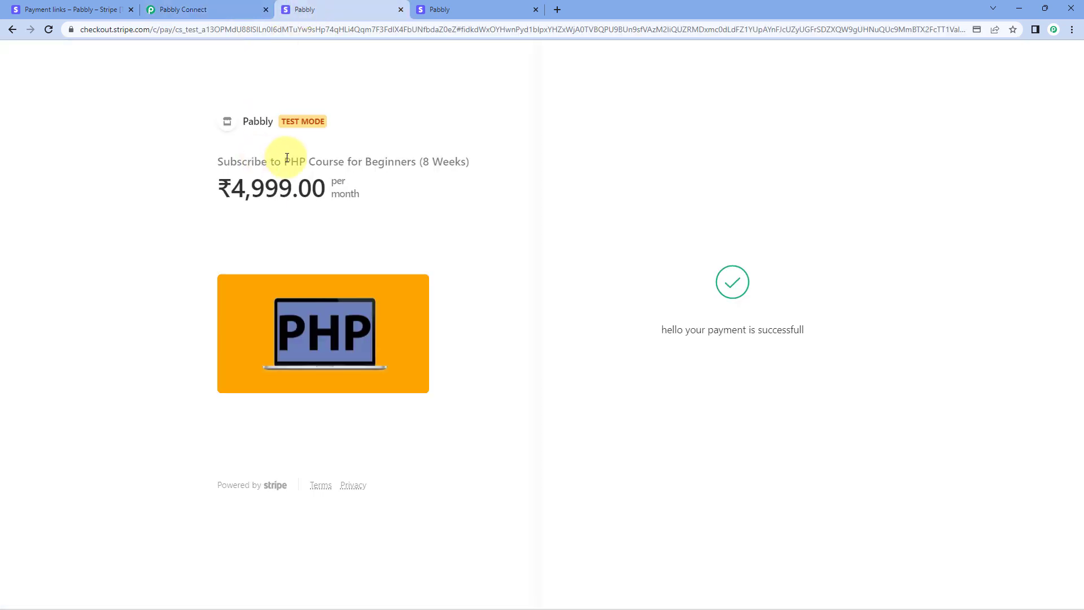
{"action": "left_click", "coordinate": [452, 10]}
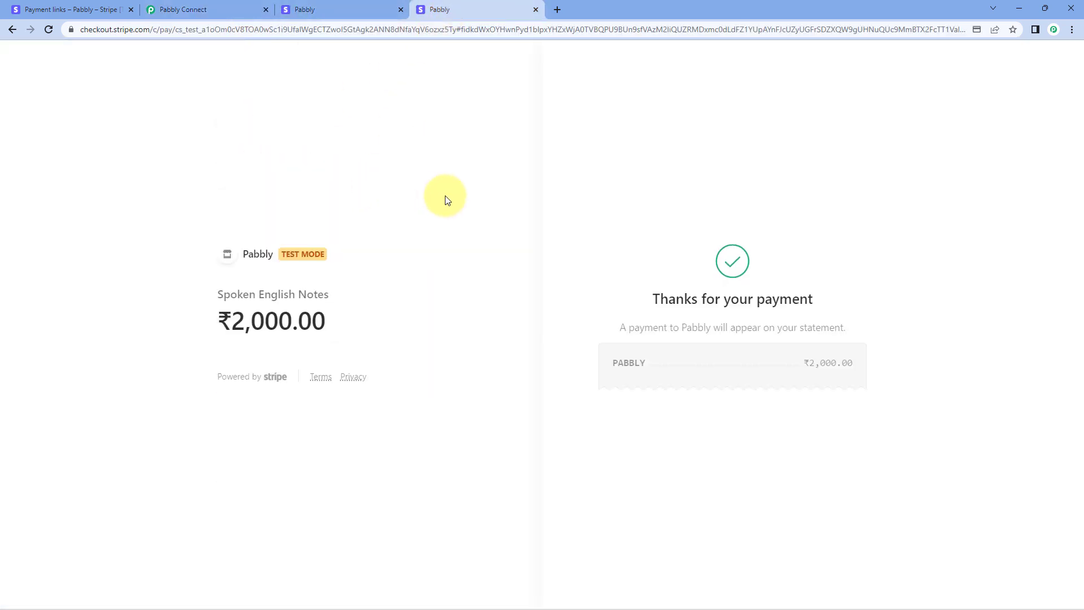
{"action": "left_click_drag", "start_coordinate": [341, 322], "coordinate": [232, 321]}
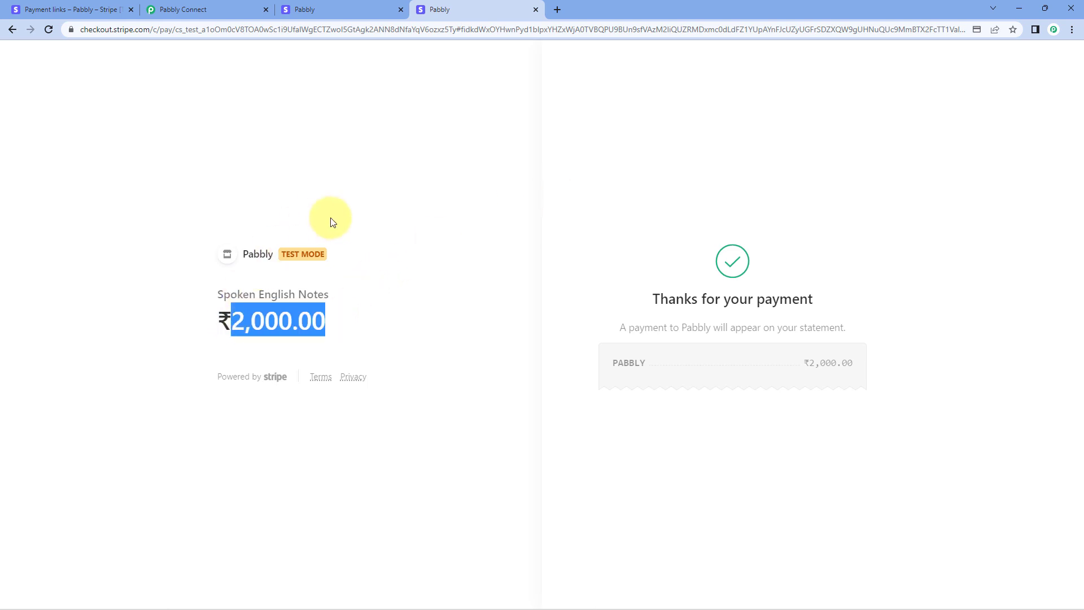
Back in Pabbly Connect, open History from the sidebar in a new browser tab.
{"action": "left_click", "coordinate": [222, 5]}
{"action": "left_click", "coordinate": [222, 156]}
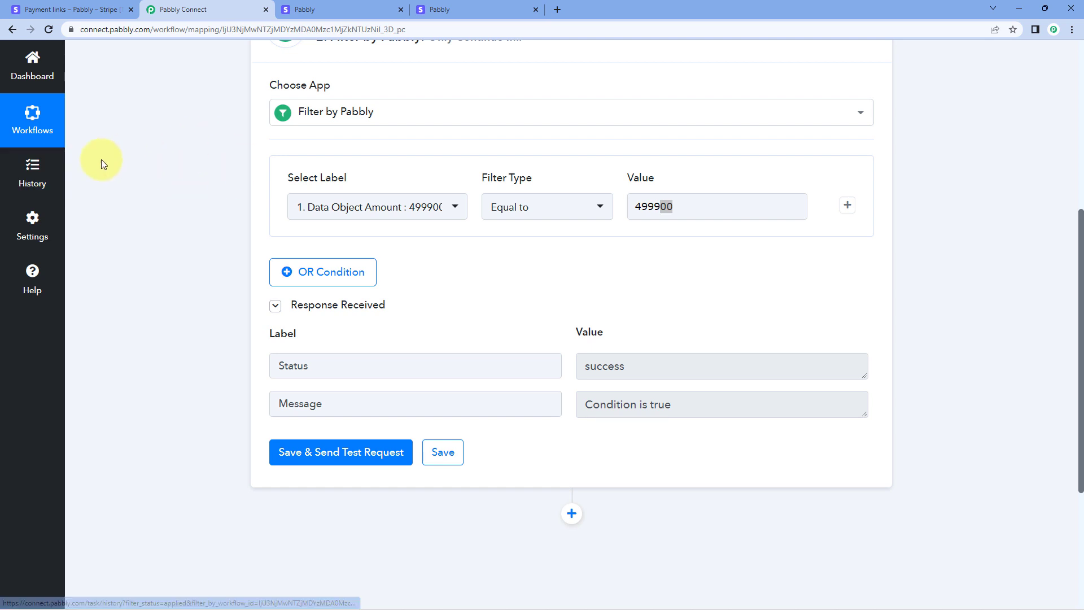
{"action": "right_click", "coordinate": [45, 165]}
{"action": "left_click", "coordinate": [83, 172]}
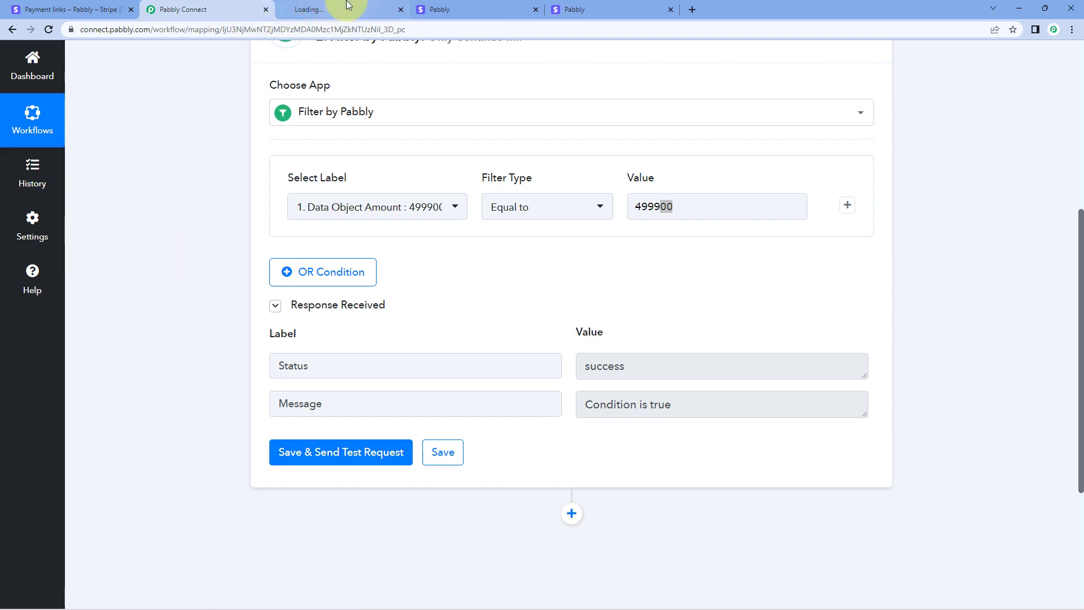
Open the latest Stripe Webhook run and scroll its Stripe New Charge Data Out to Data Object Amount 200000.
{"action": "left_click", "coordinate": [347, 7]}
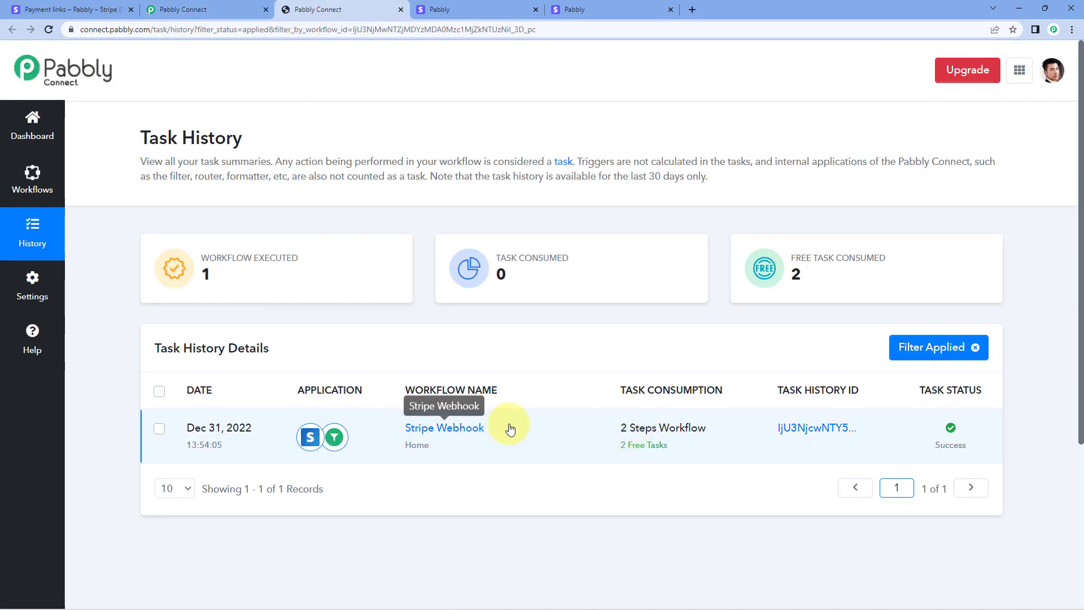
{"action": "left_click", "coordinate": [833, 428]}
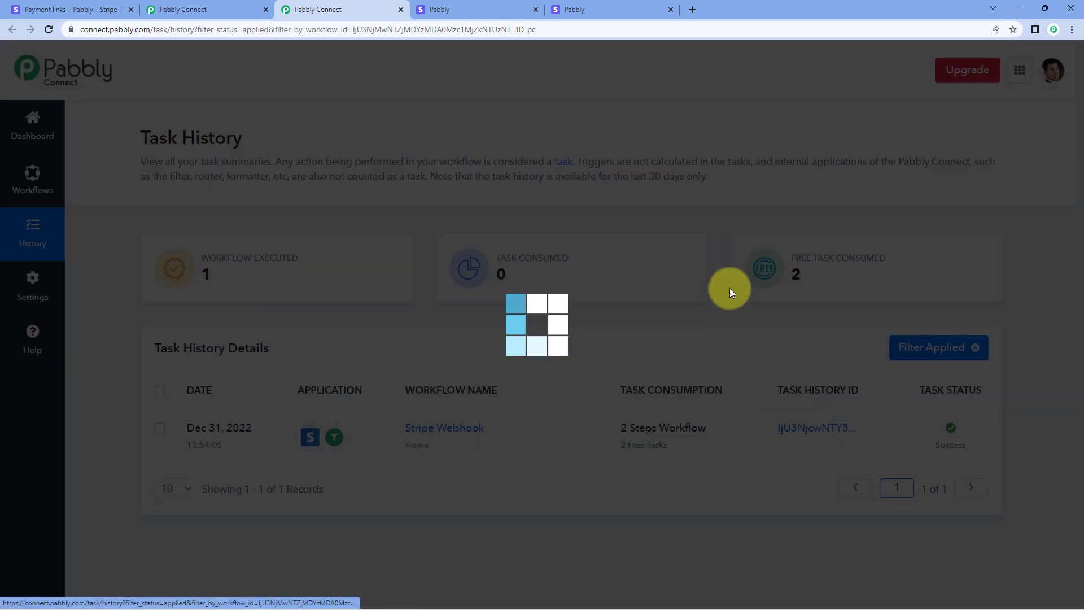
{"action": "left_click", "coordinate": [799, 204]}
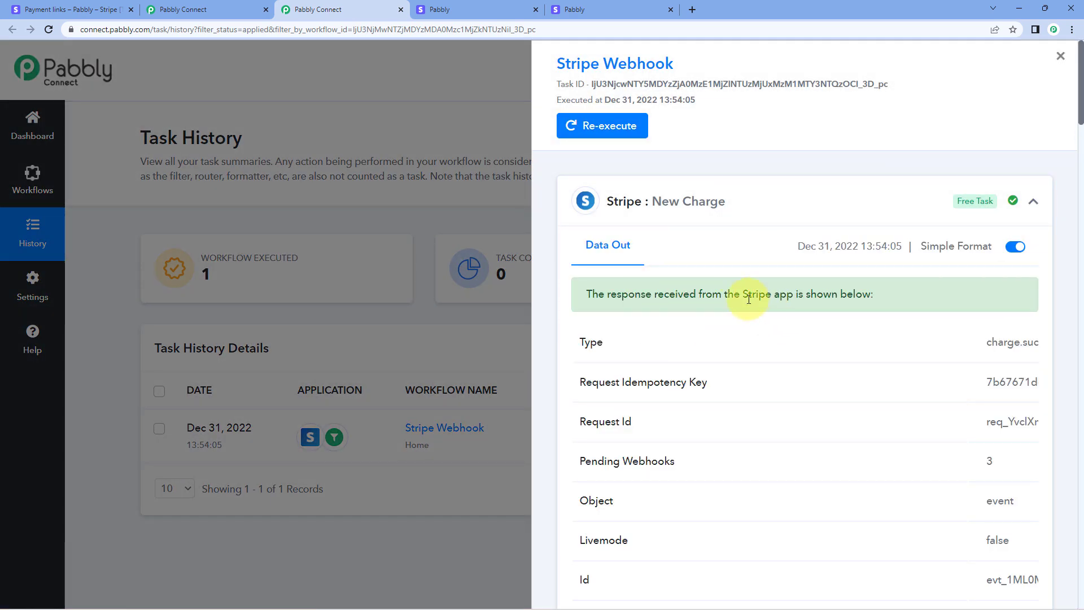
{"action": "scroll", "coordinate": [749, 299], "scroll_direction": "down", "scroll_amount": 14}
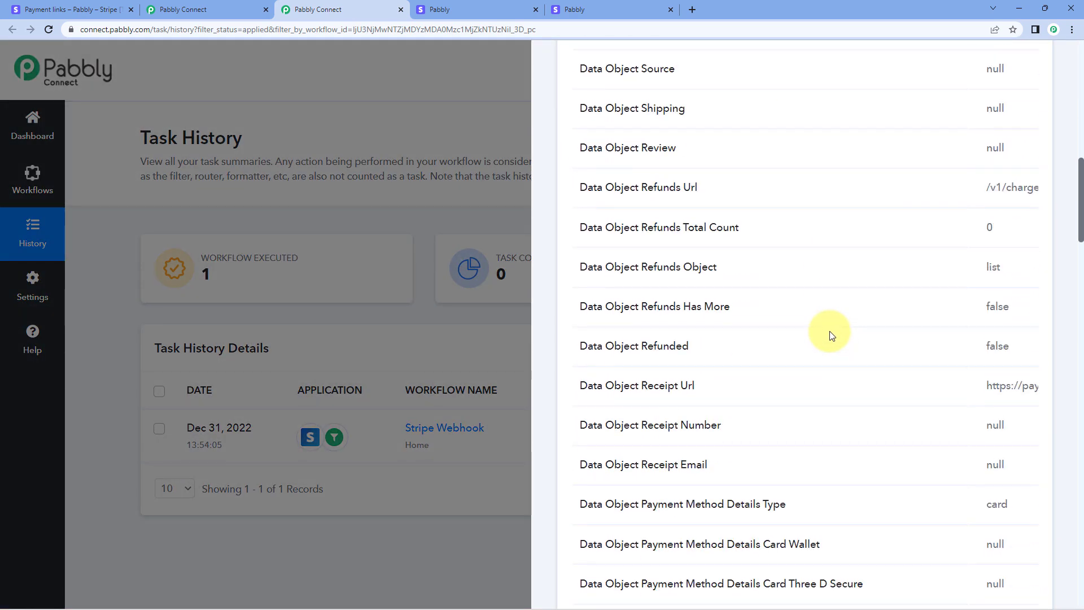
{"action": "scroll", "coordinate": [830, 336], "scroll_direction": "down", "scroll_amount": 13}
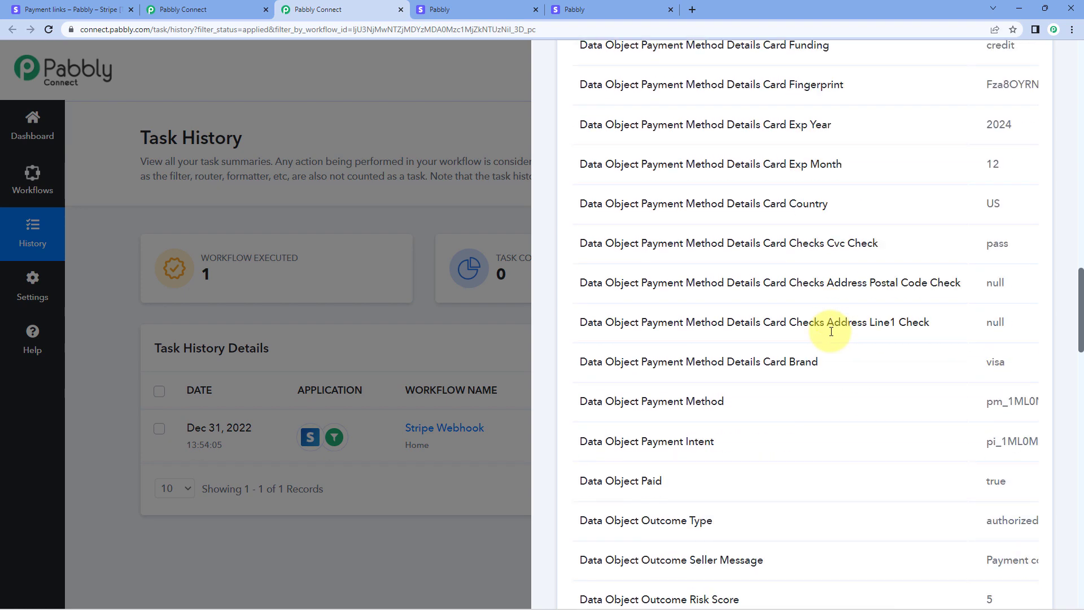
{"action": "scroll", "coordinate": [830, 333], "scroll_direction": "down", "scroll_amount": 15}
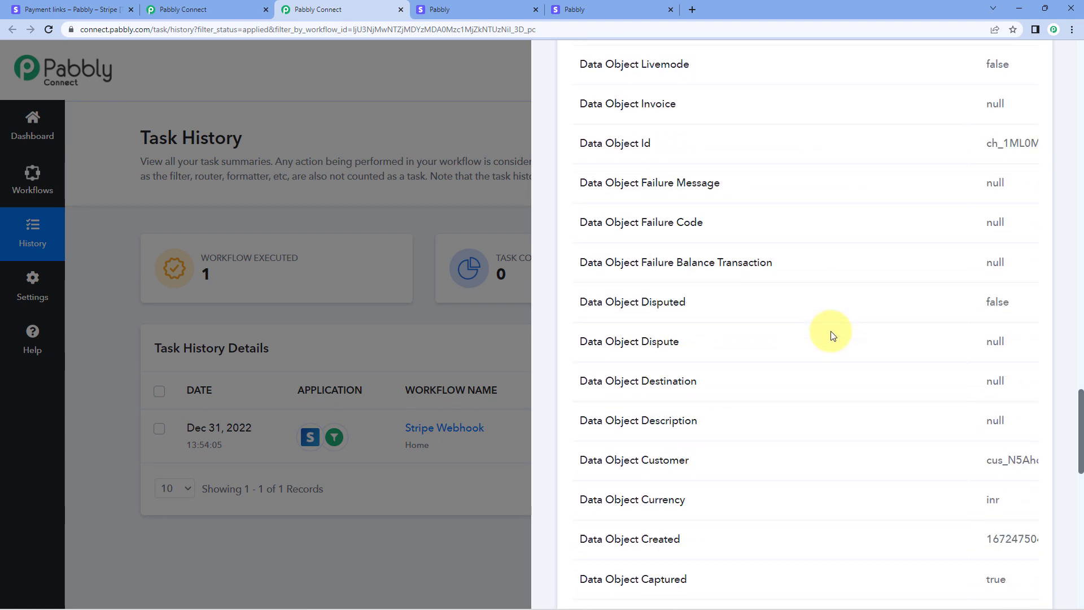
{"action": "scroll", "coordinate": [830, 335], "scroll_direction": "down", "scroll_amount": 8}
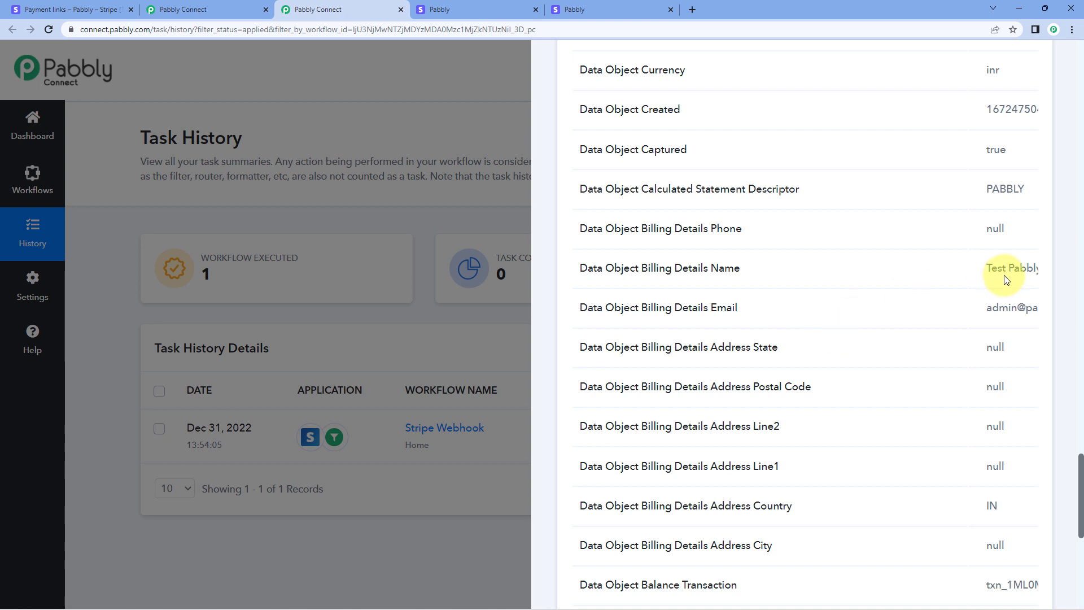
{"action": "left_click_drag", "start_coordinate": [988, 273], "coordinate": [1012, 271]}
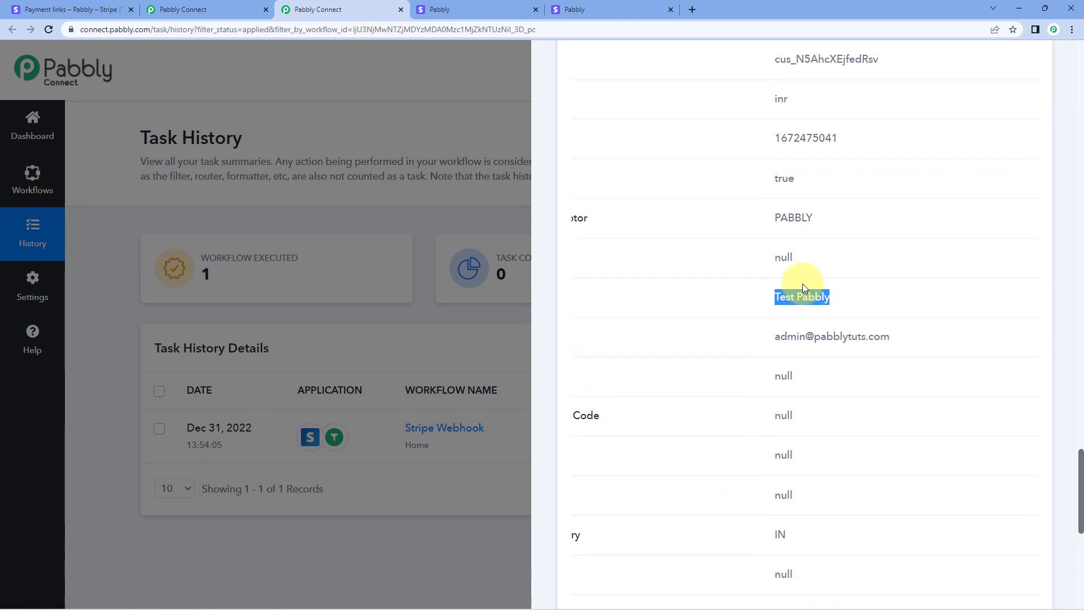
{"action": "scroll", "coordinate": [810, 291], "scroll_direction": "left", "scroll_amount": 5}
{"action": "scroll", "coordinate": [810, 290], "scroll_direction": "down", "scroll_amount": 6}
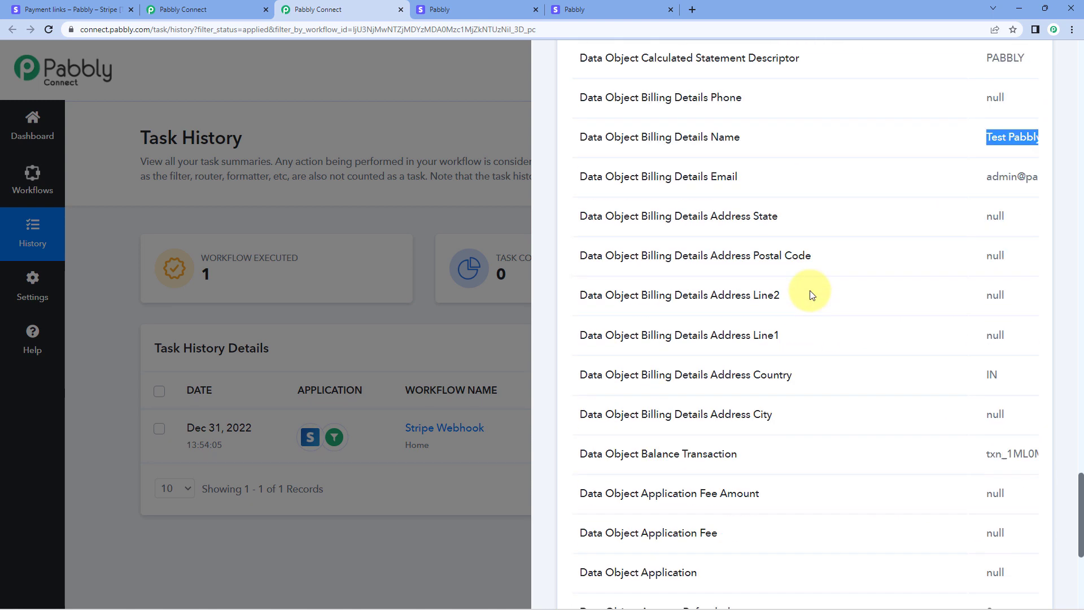
{"action": "scroll", "coordinate": [812, 294], "scroll_direction": "down", "scroll_amount": 3}
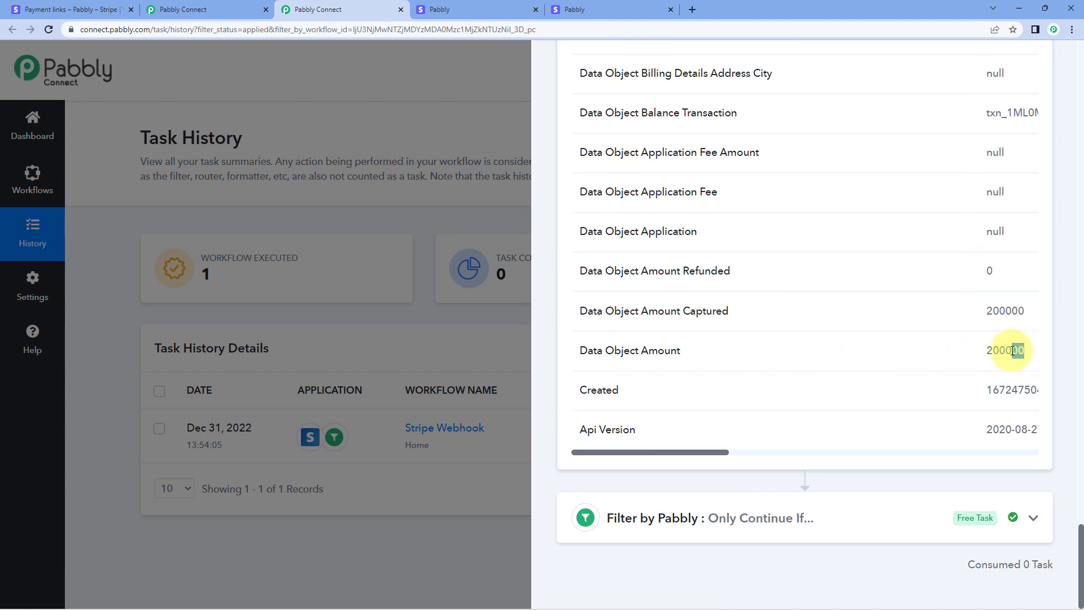
Expand the Filter by Pabbly output and confirm it reads Condition is false.
{"action": "left_click", "coordinate": [564, 9]}
{"action": "left_click", "coordinate": [298, 320]}
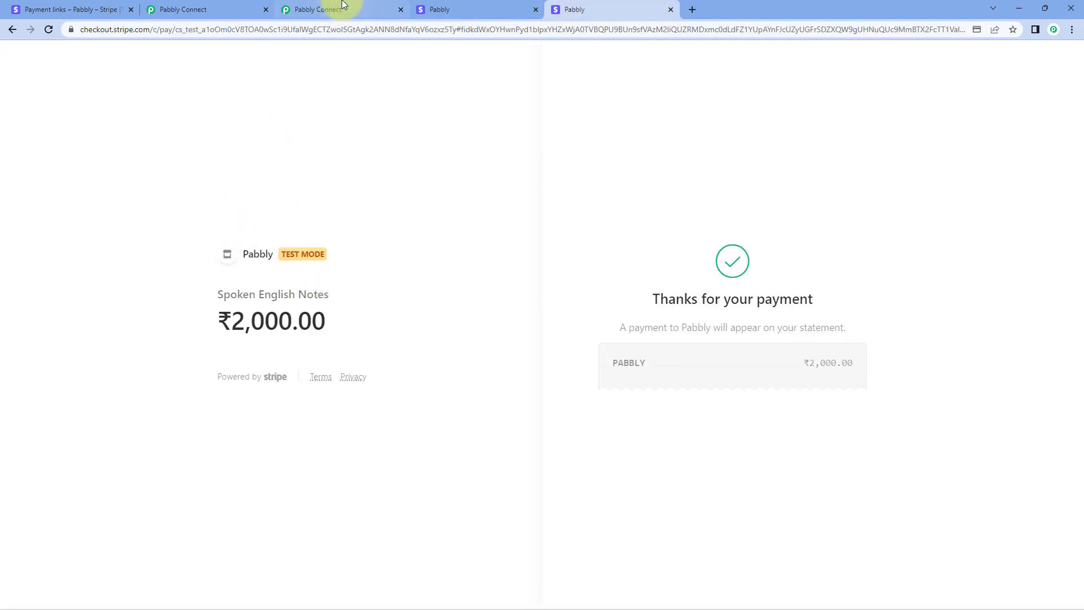
{"action": "left_click", "coordinate": [344, 6]}
{"action": "left_click", "coordinate": [777, 518]}
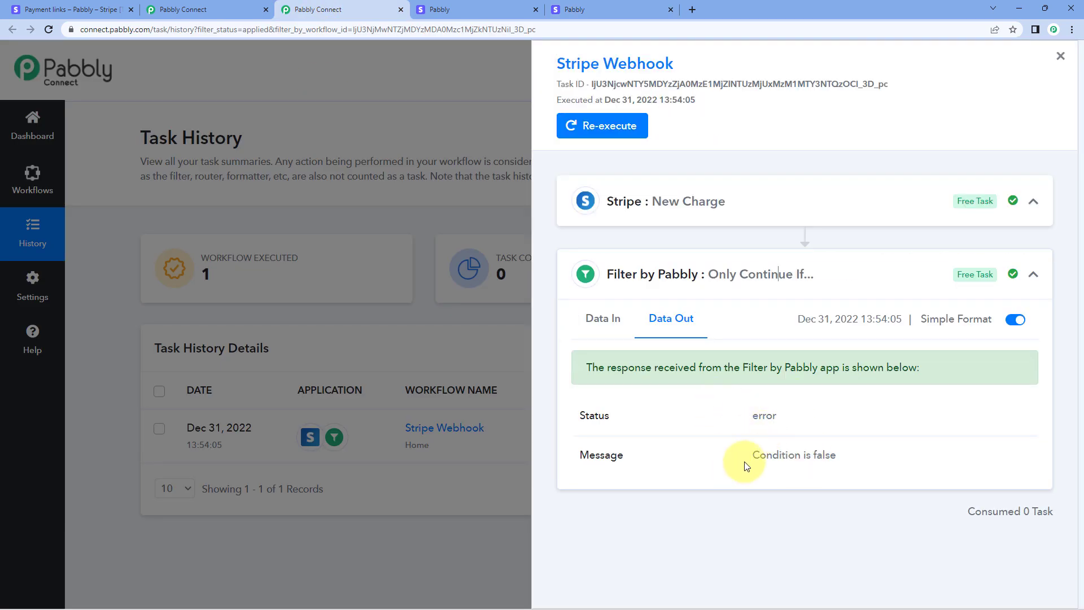
{"action": "left_click_drag", "start_coordinate": [750, 456], "coordinate": [842, 468]}
{"action": "left_click", "coordinate": [842, 467]}
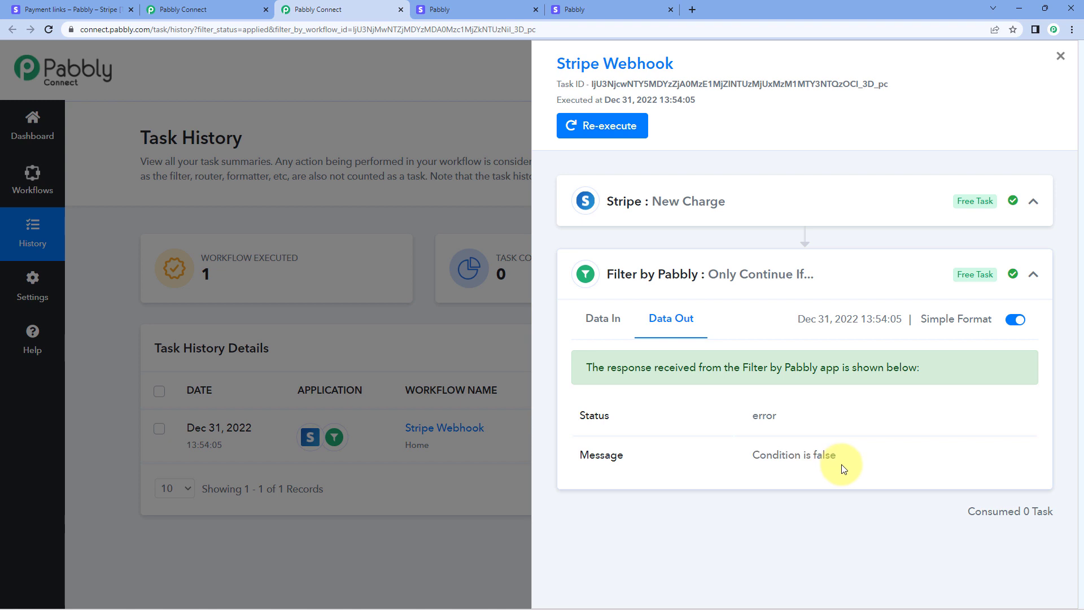
Close the run details, return to the workflow editor and collapse the Filter by Pabbly step.
{"action": "left_click", "coordinate": [195, 9]}
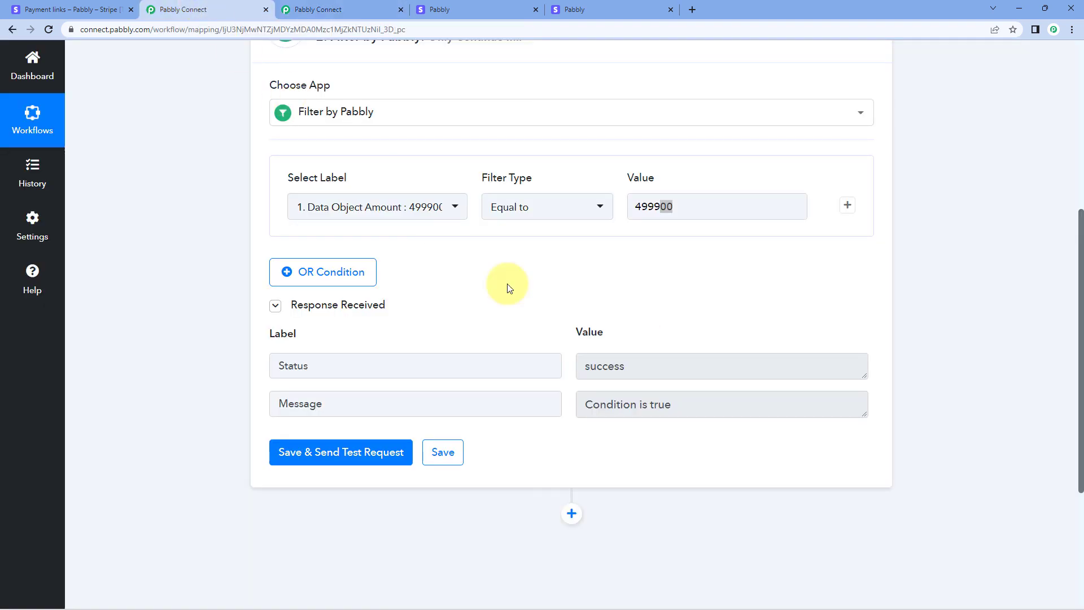
{"action": "left_click", "coordinate": [327, 9]}
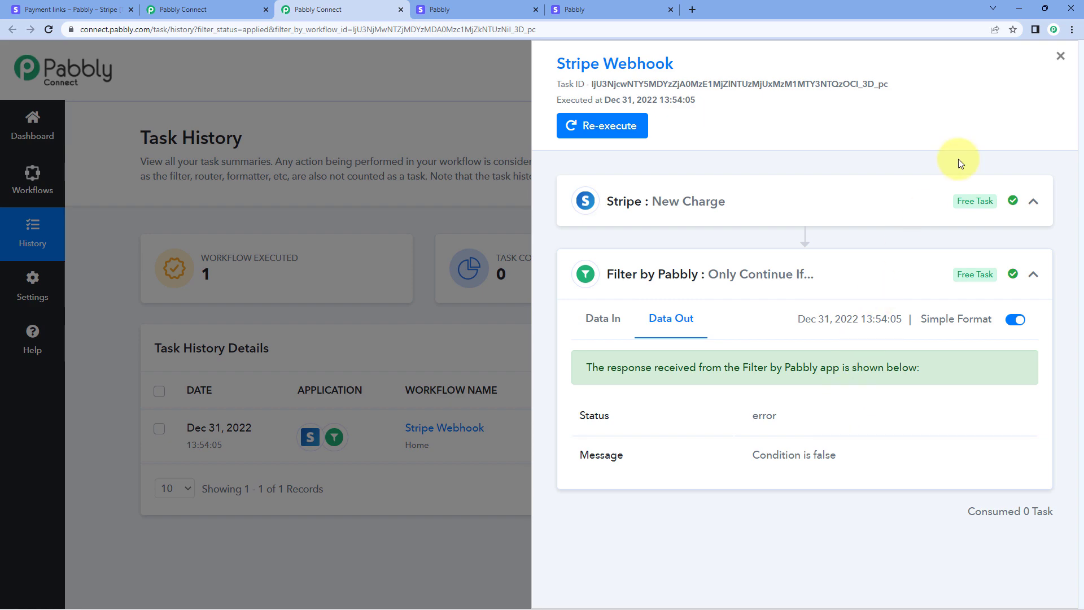
{"action": "left_click", "coordinate": [1059, 66]}
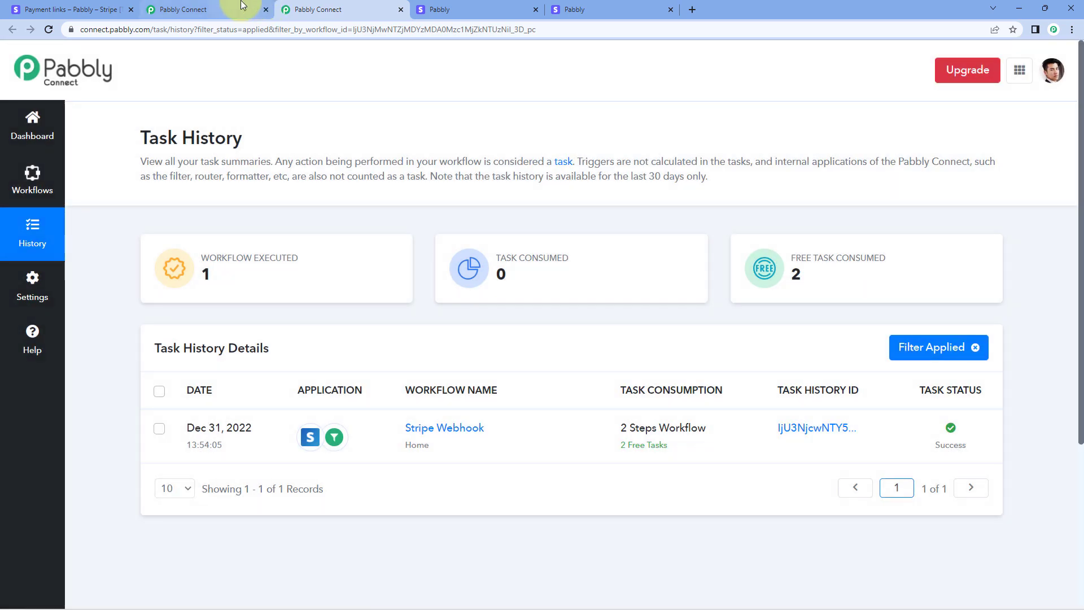
{"action": "left_click", "coordinate": [242, 9]}
{"action": "scroll", "coordinate": [899, 258], "scroll_direction": "up", "scroll_amount": 4}
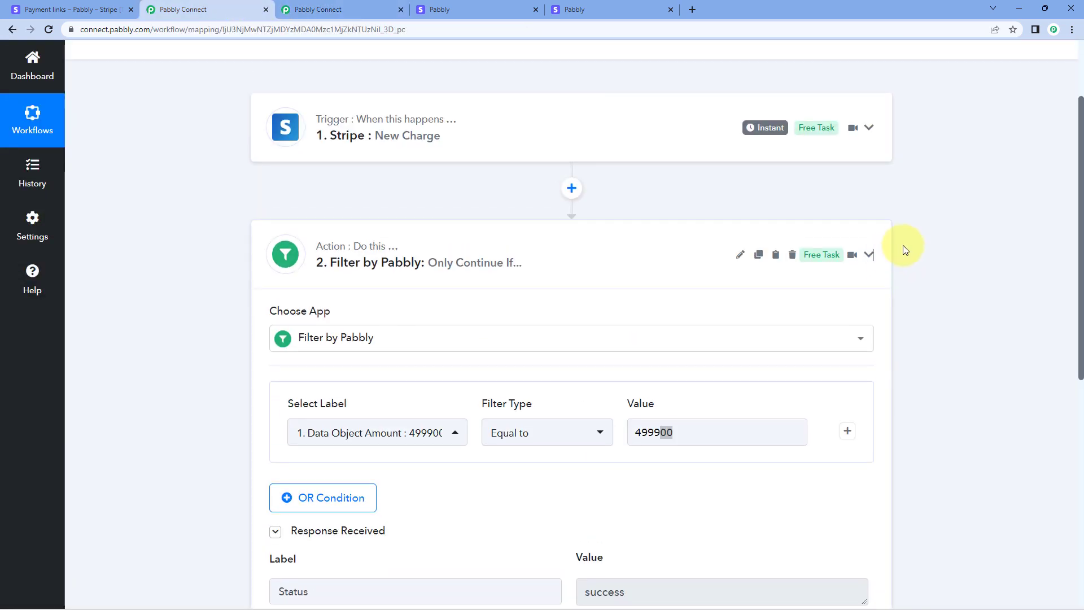
{"action": "left_click", "coordinate": [902, 245]}
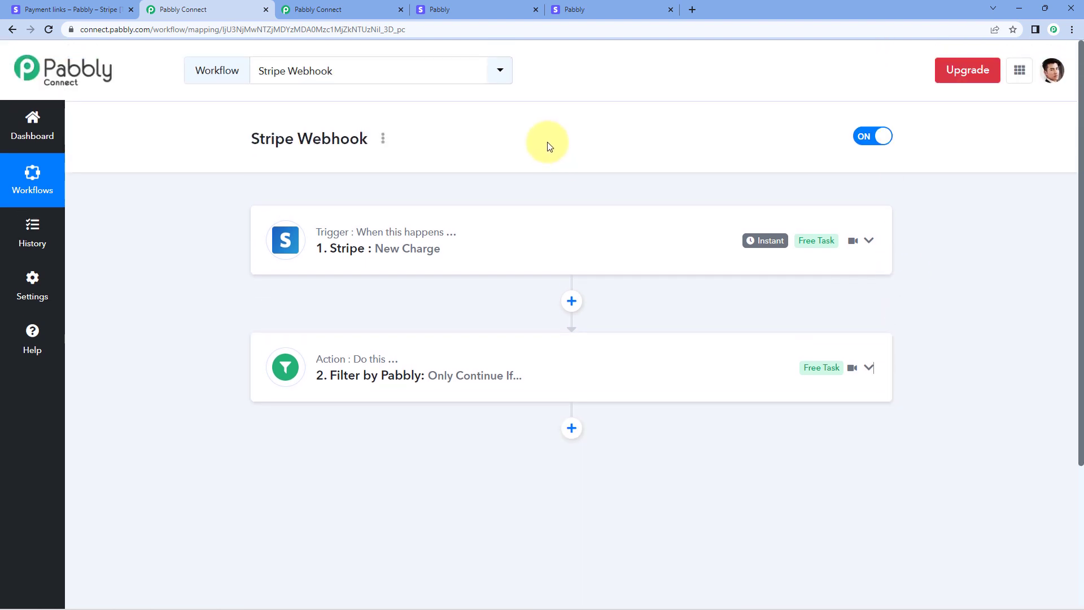